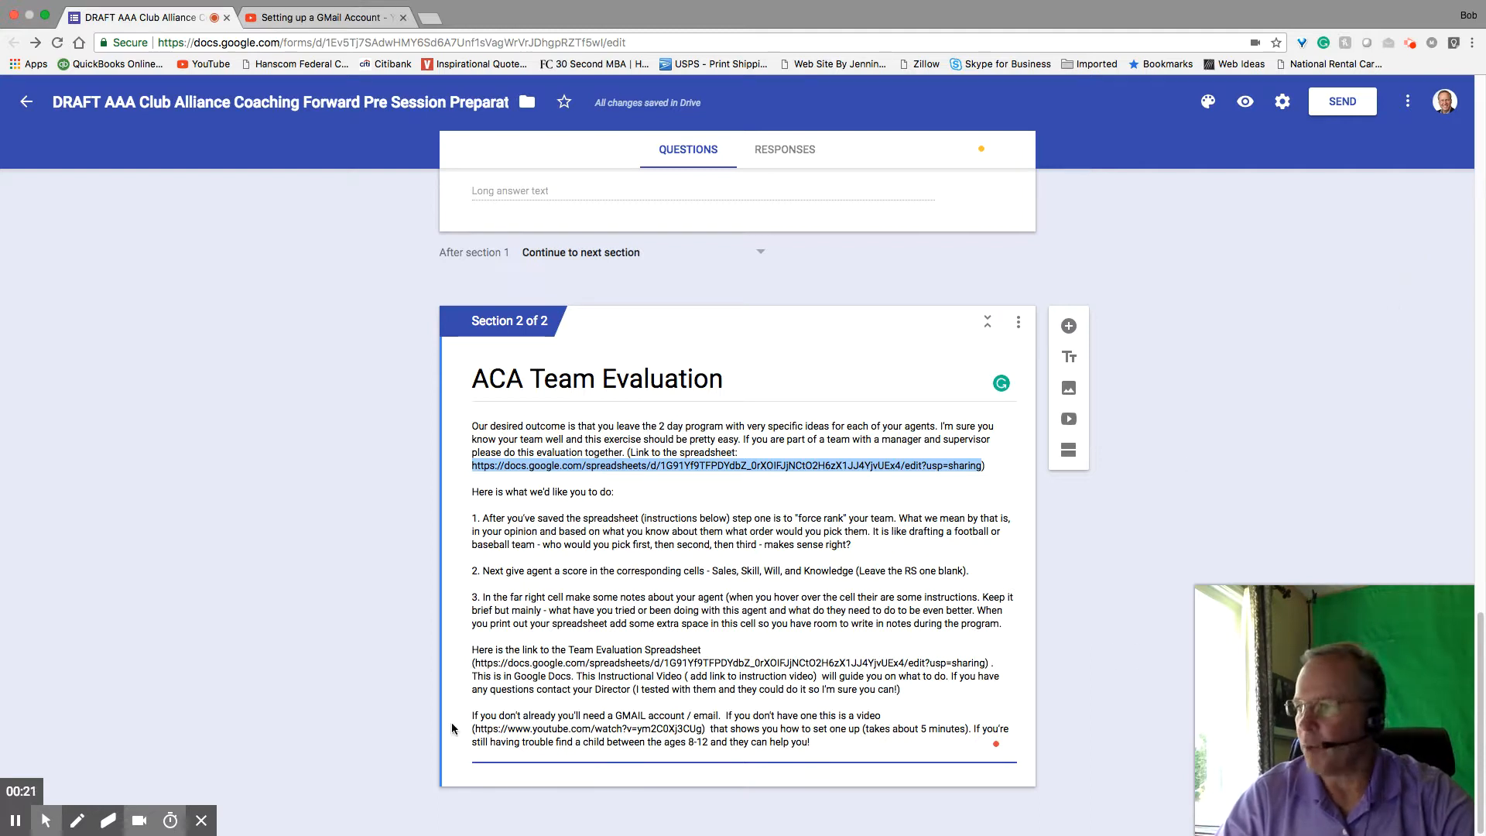
Look at the YouTube video on setting up a Gmail account and return to the pre-session form.
mouse_move(45, 821)
left_click(76, 789)
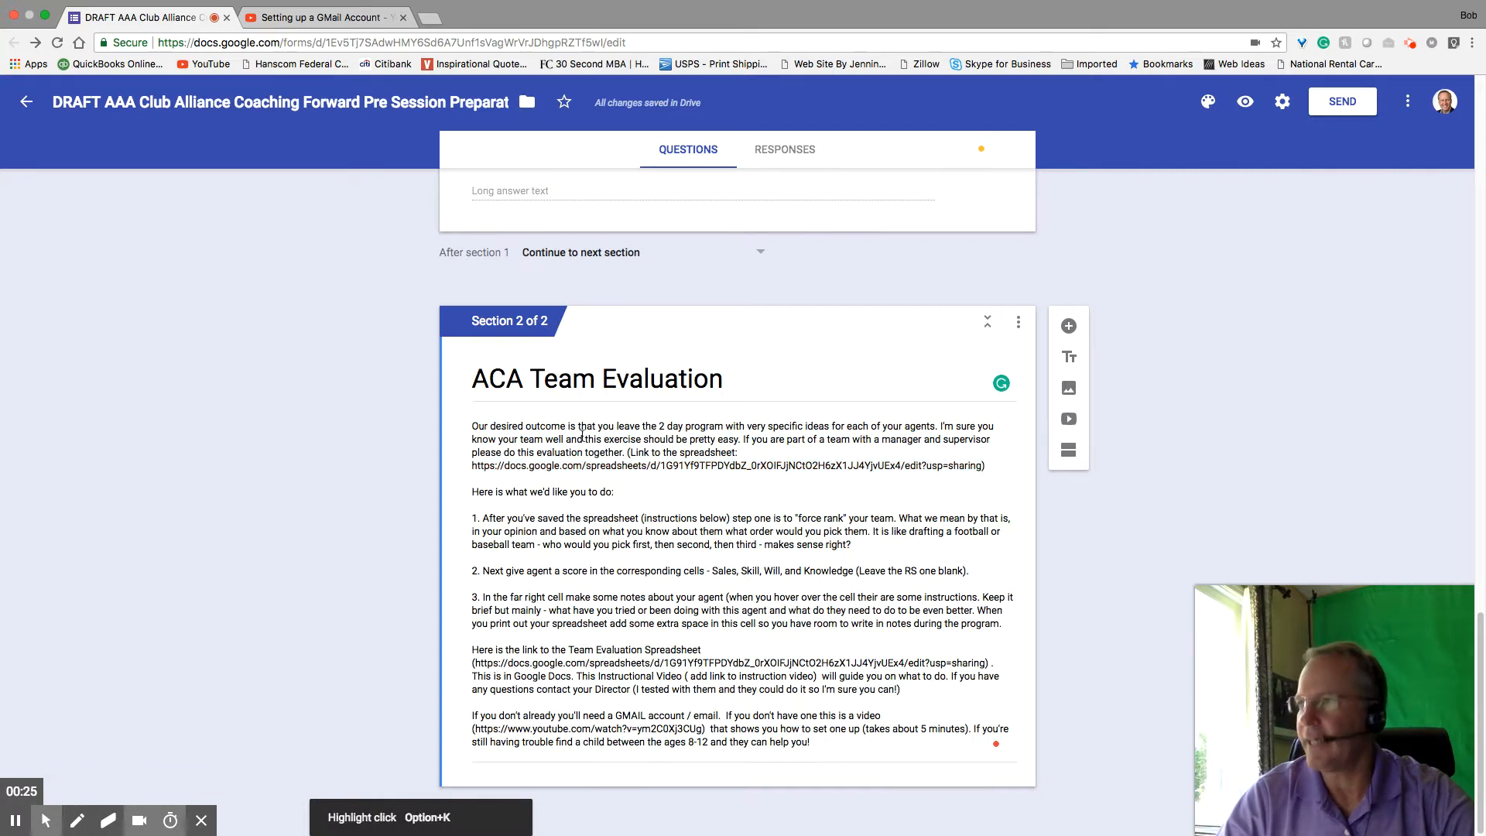
left_click(308, 18)
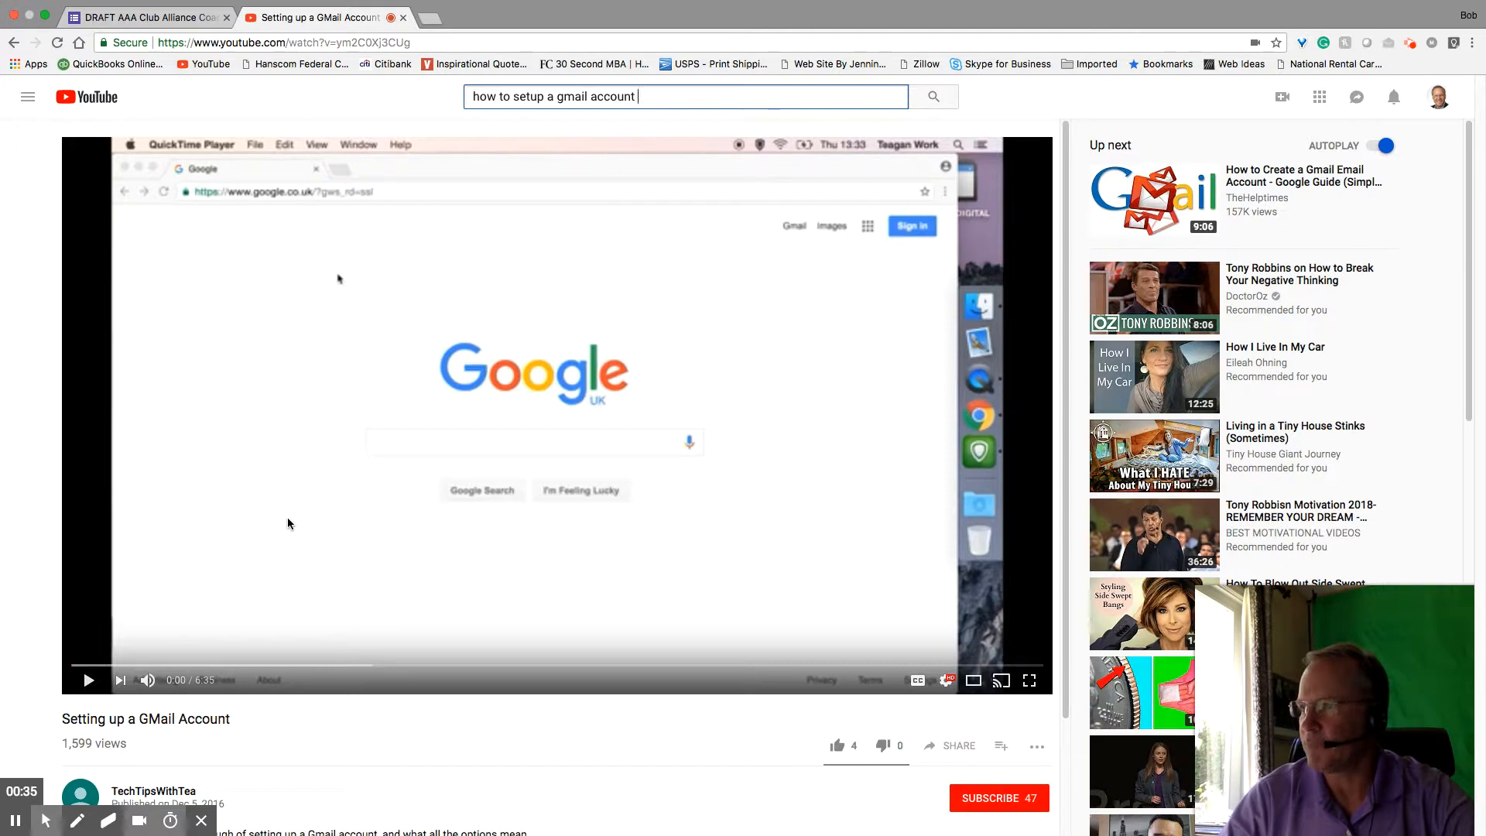
left_click(192, 26)
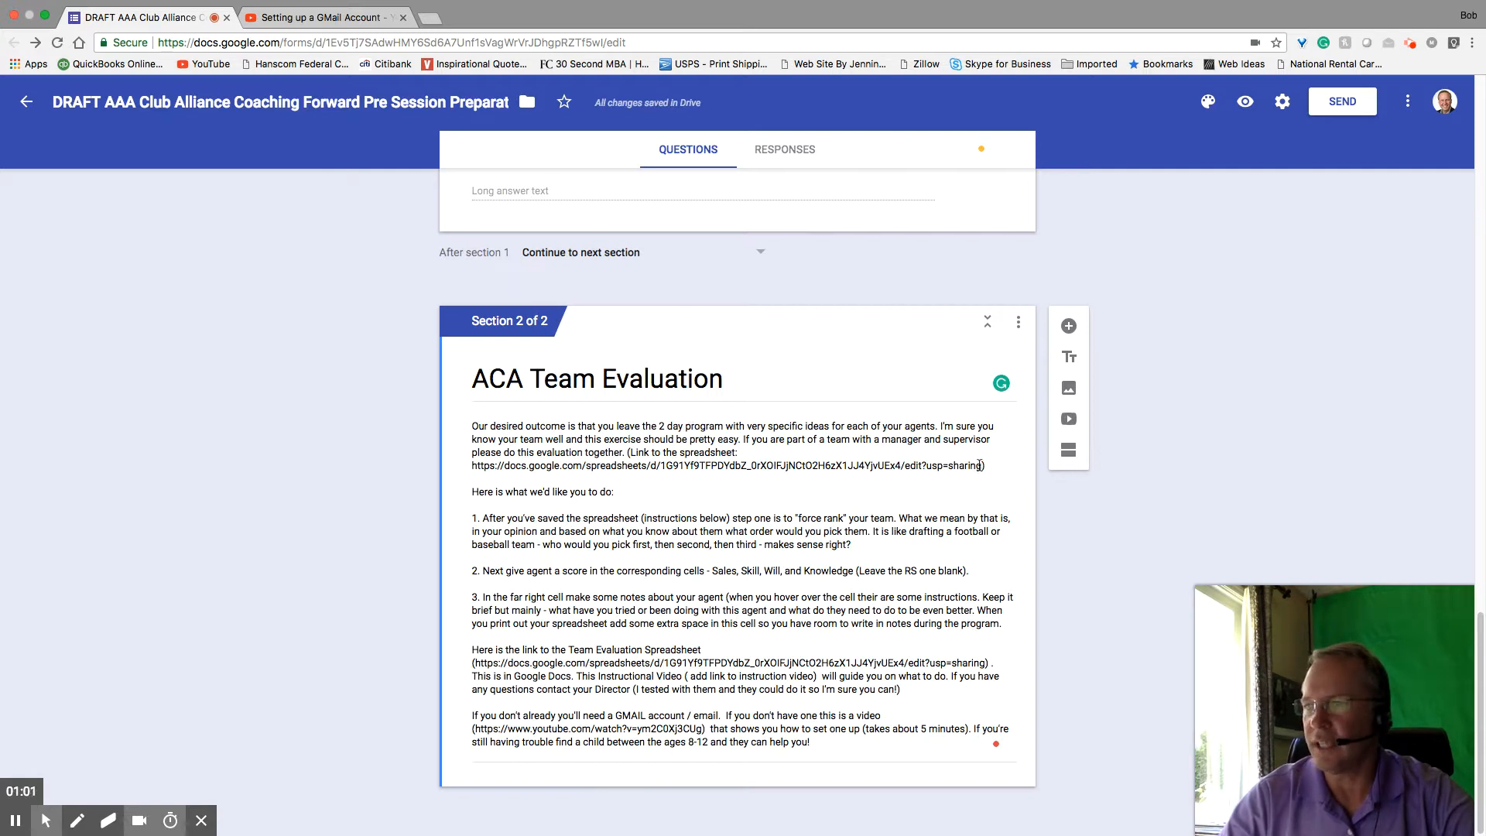
Open the spreadsheet link given in the introduction of the form's ACA Team Evaluation section.
left_click(948, 466)
left_click(736, 466)
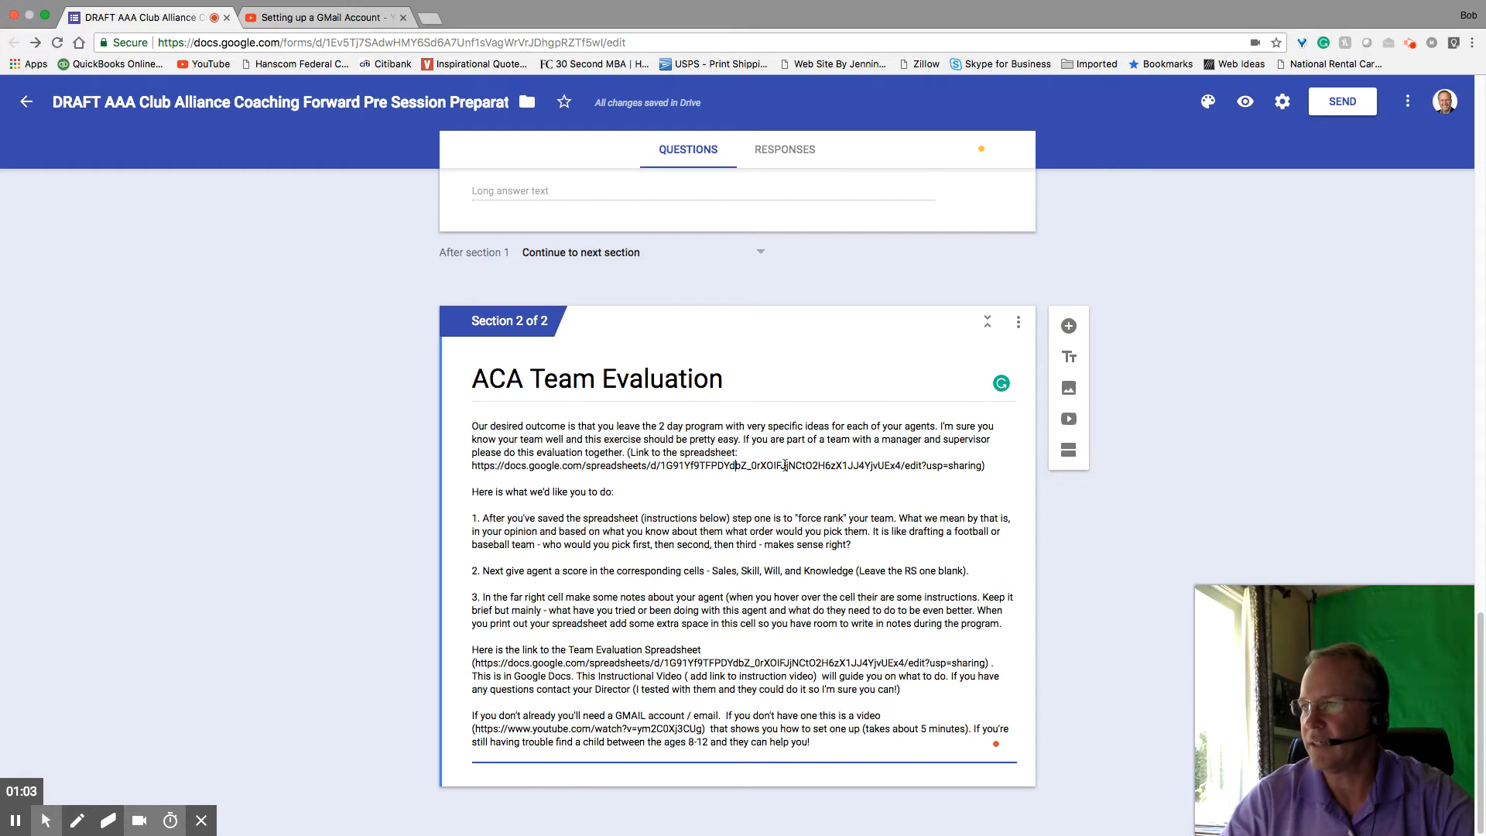
left_click_drag(982, 465, 468, 463)
right_click(538, 467)
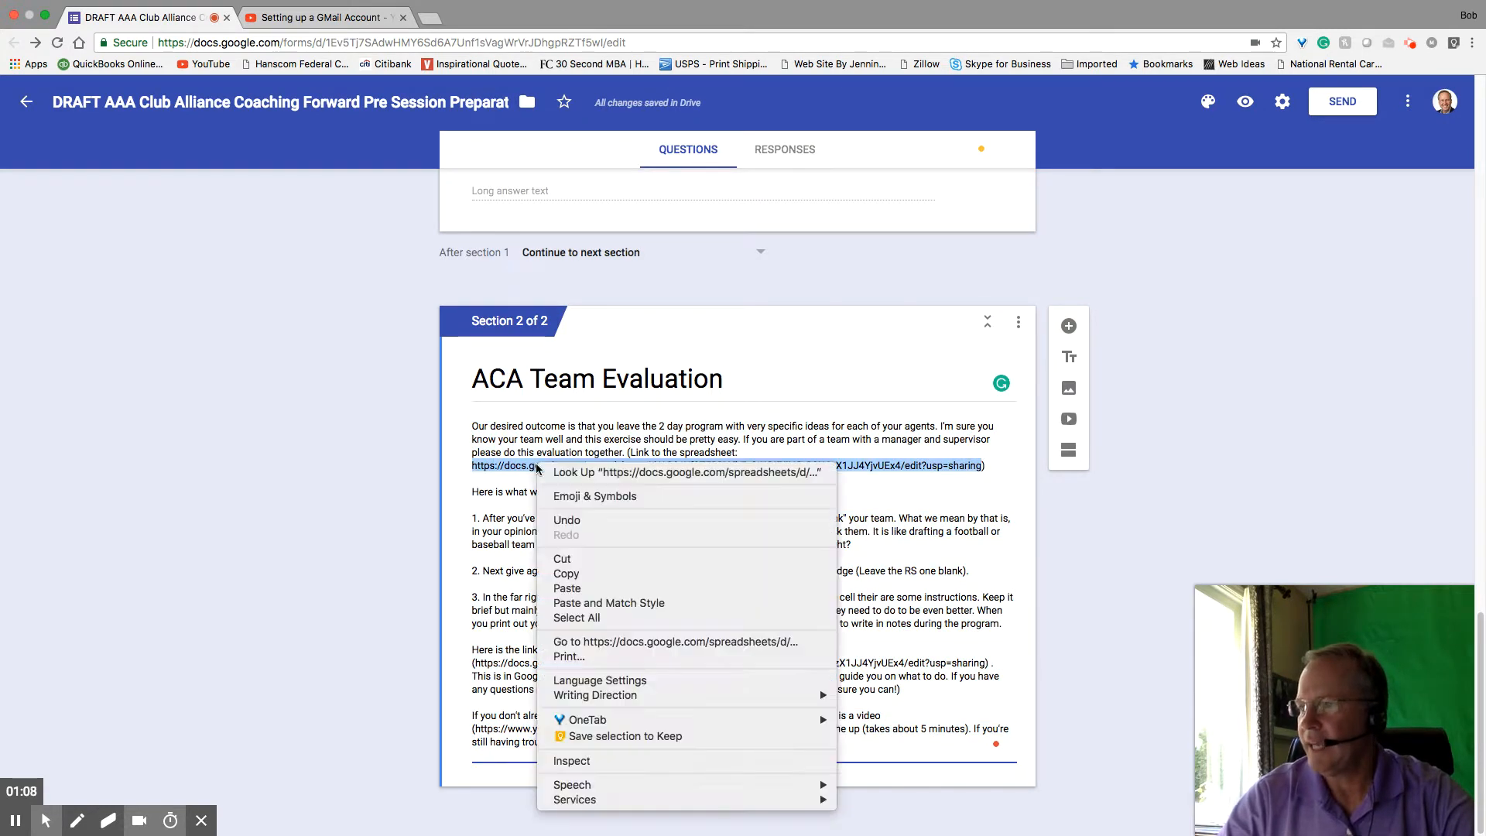
left_click(561, 642)
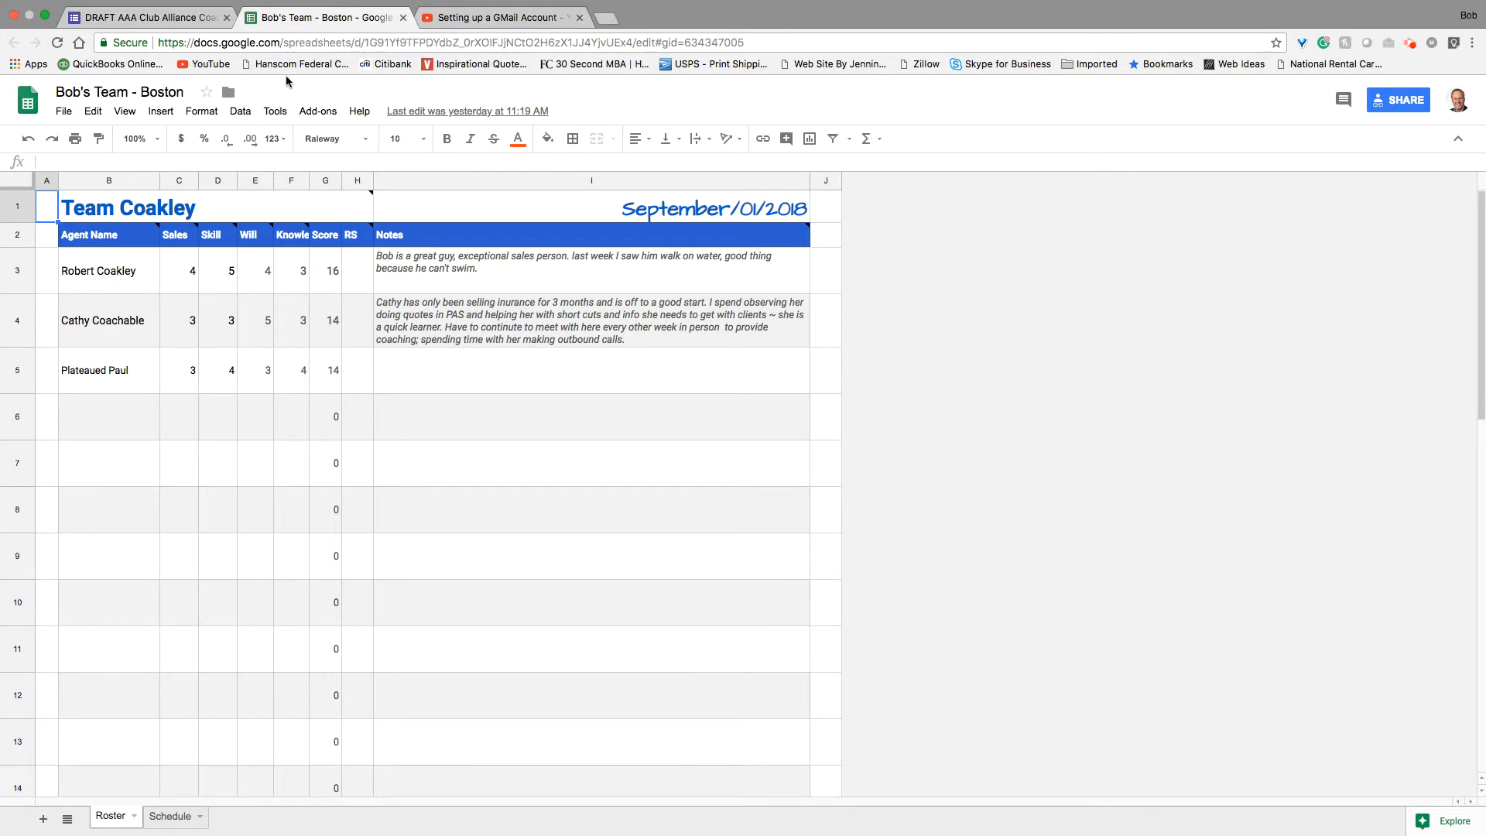
Make a copy of the team spreadsheet named "Brooks Team - Delaware" in the ACA Development folder.
left_click(64, 113)
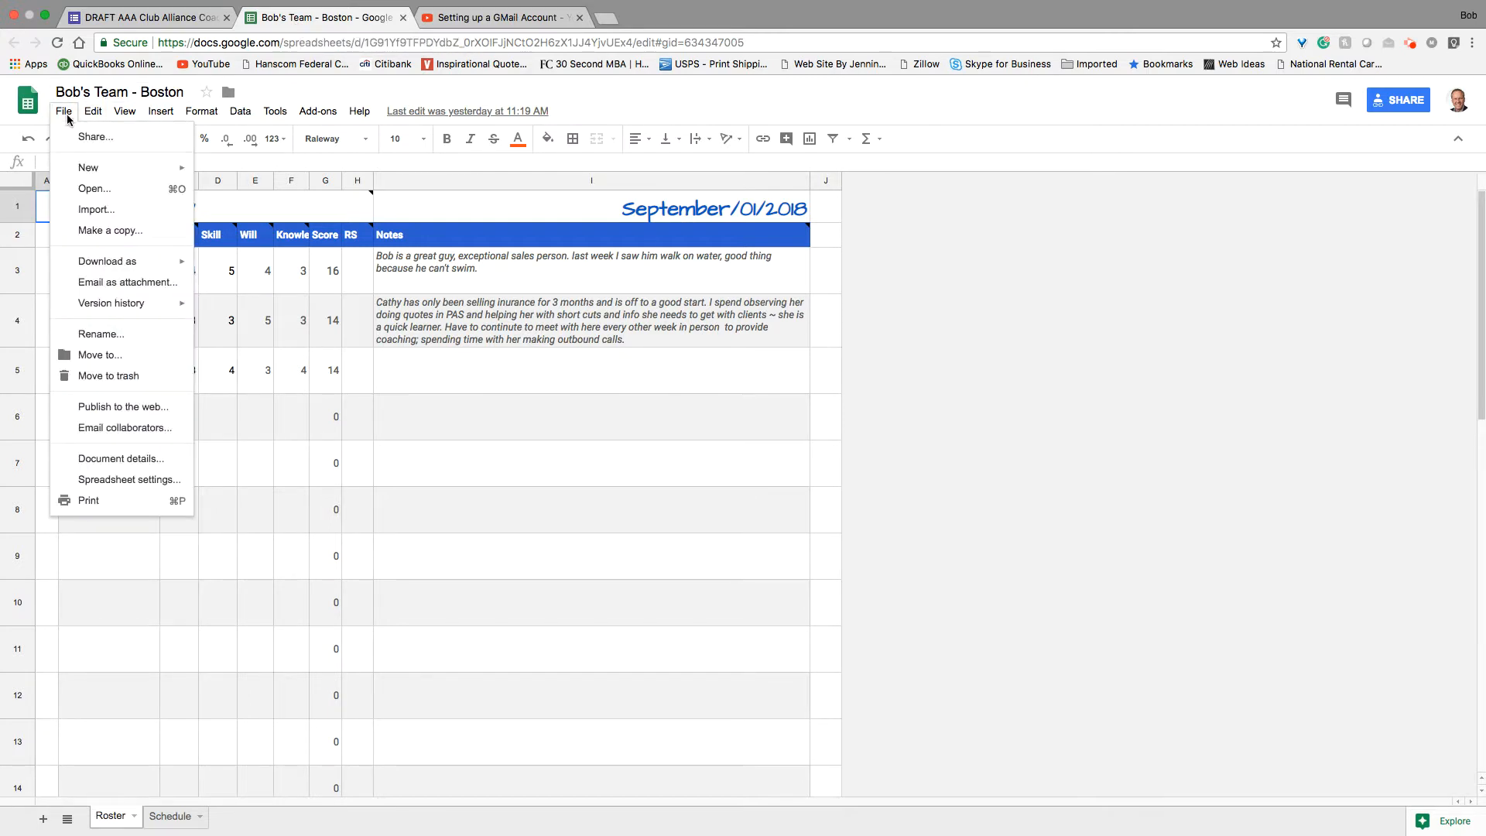
left_click(109, 230)
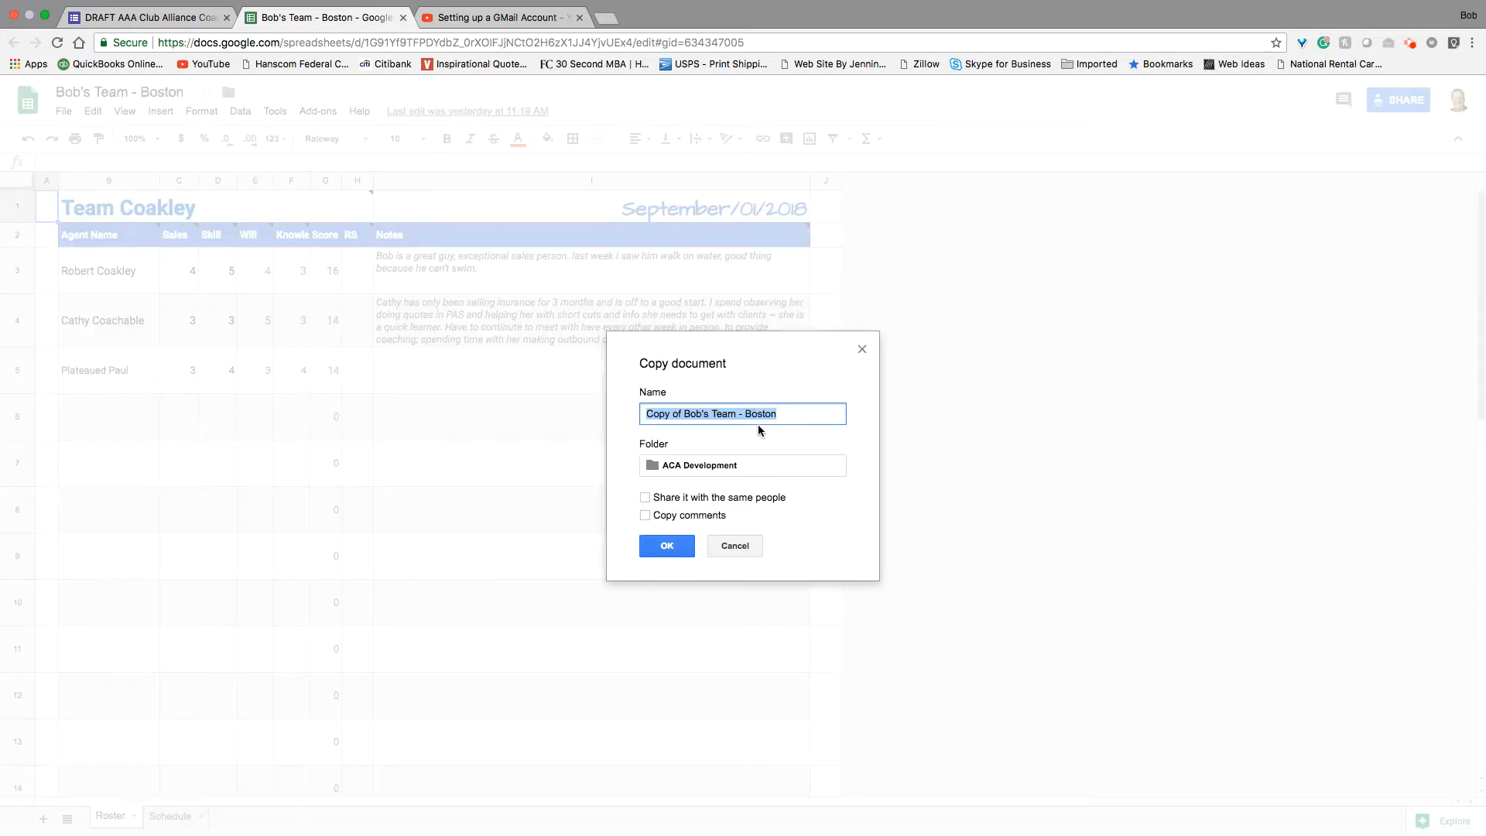
left_click(706, 413)
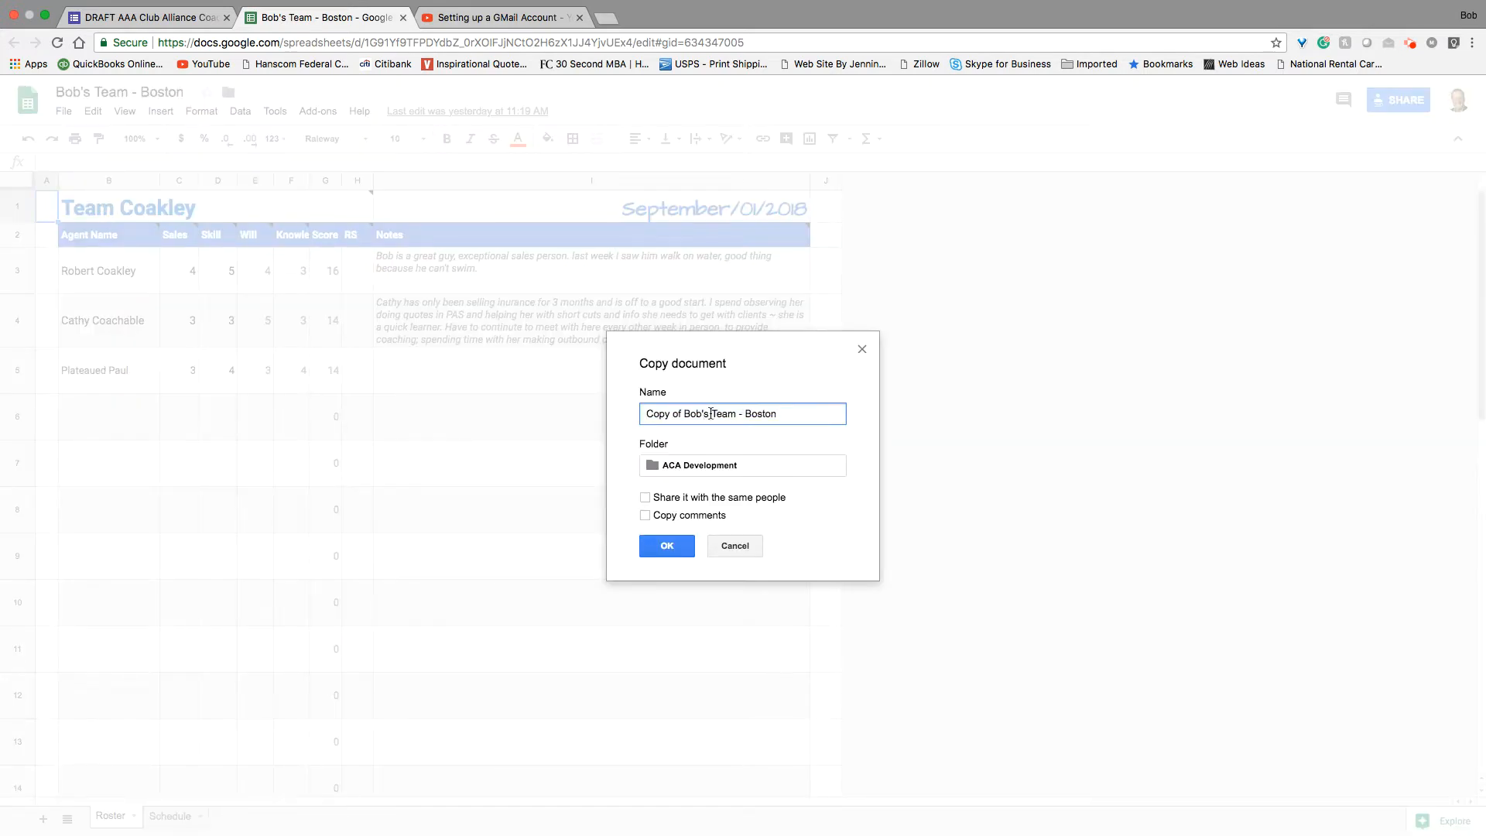
left_click_drag(708, 414, 632, 421)
type("Brooks")
left_click_drag(755, 414, 717, 416)
type("Delaware")
left_click(674, 547)
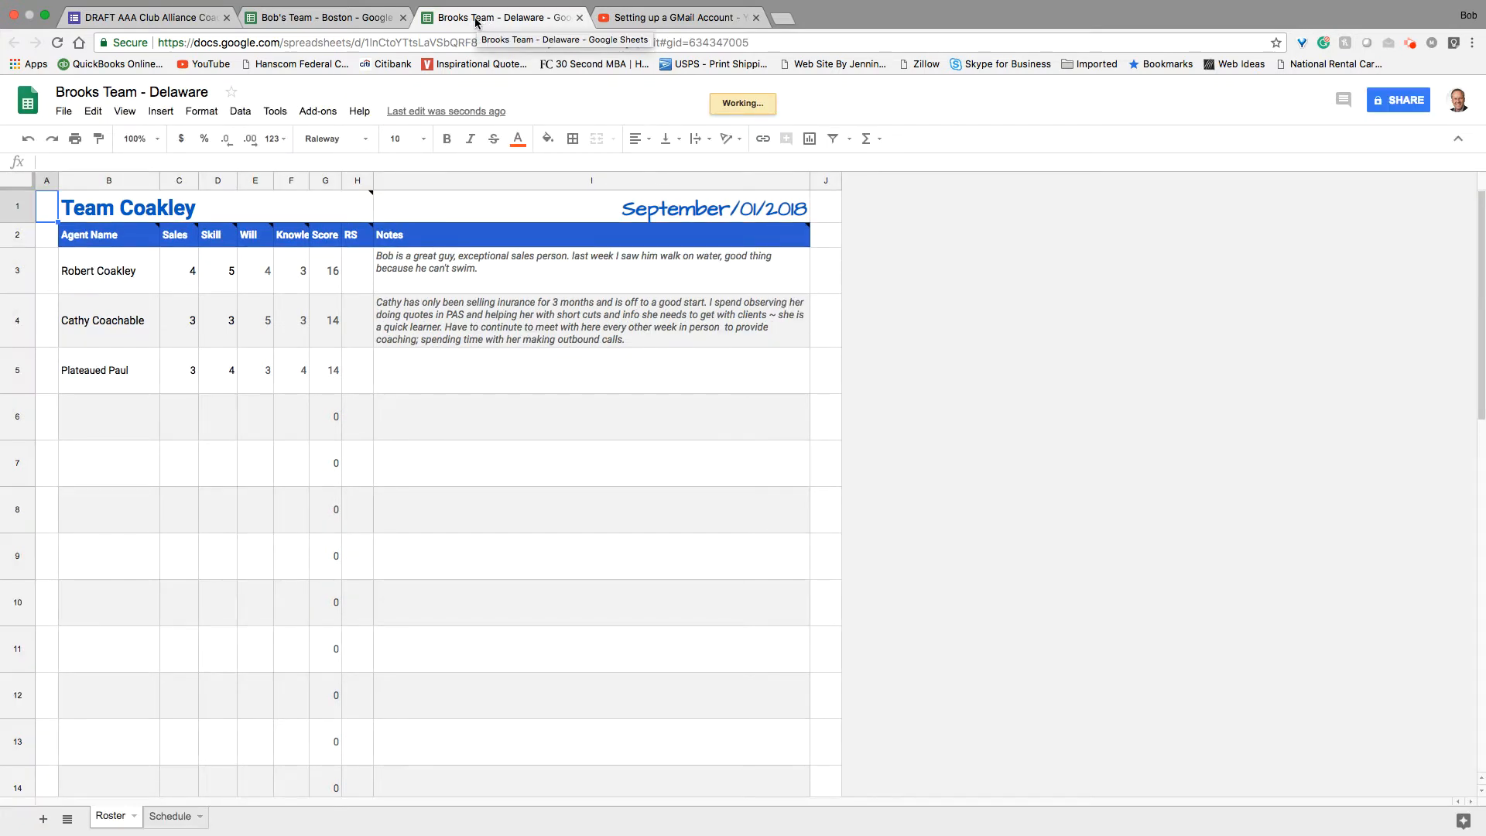
Change the roster's title cell to "Team Brooks" in the copied spreadsheet.
left_click(127, 216)
left_click_drag(117, 159, 71, 157)
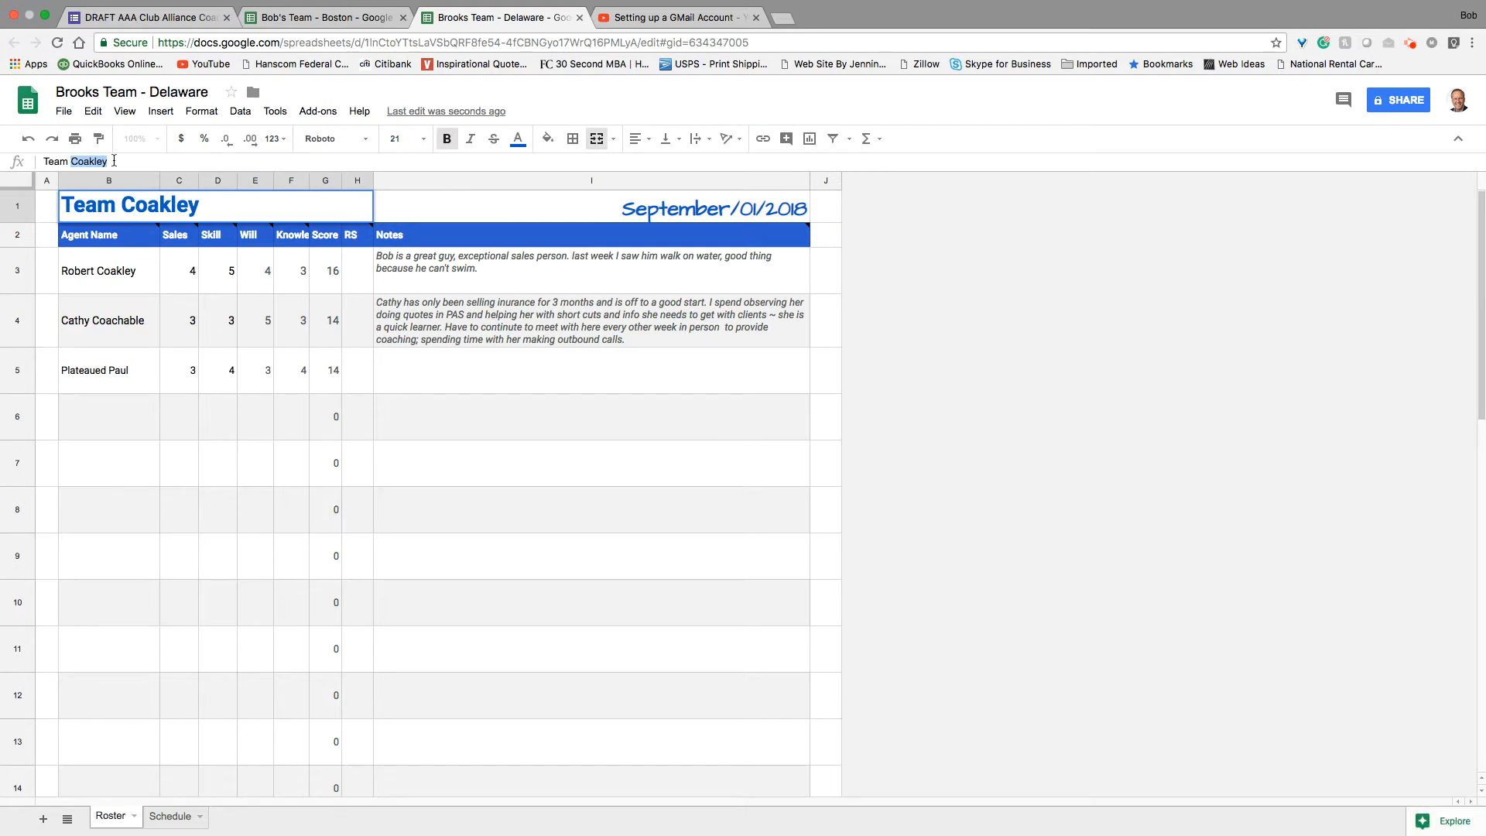
type("Brooks")
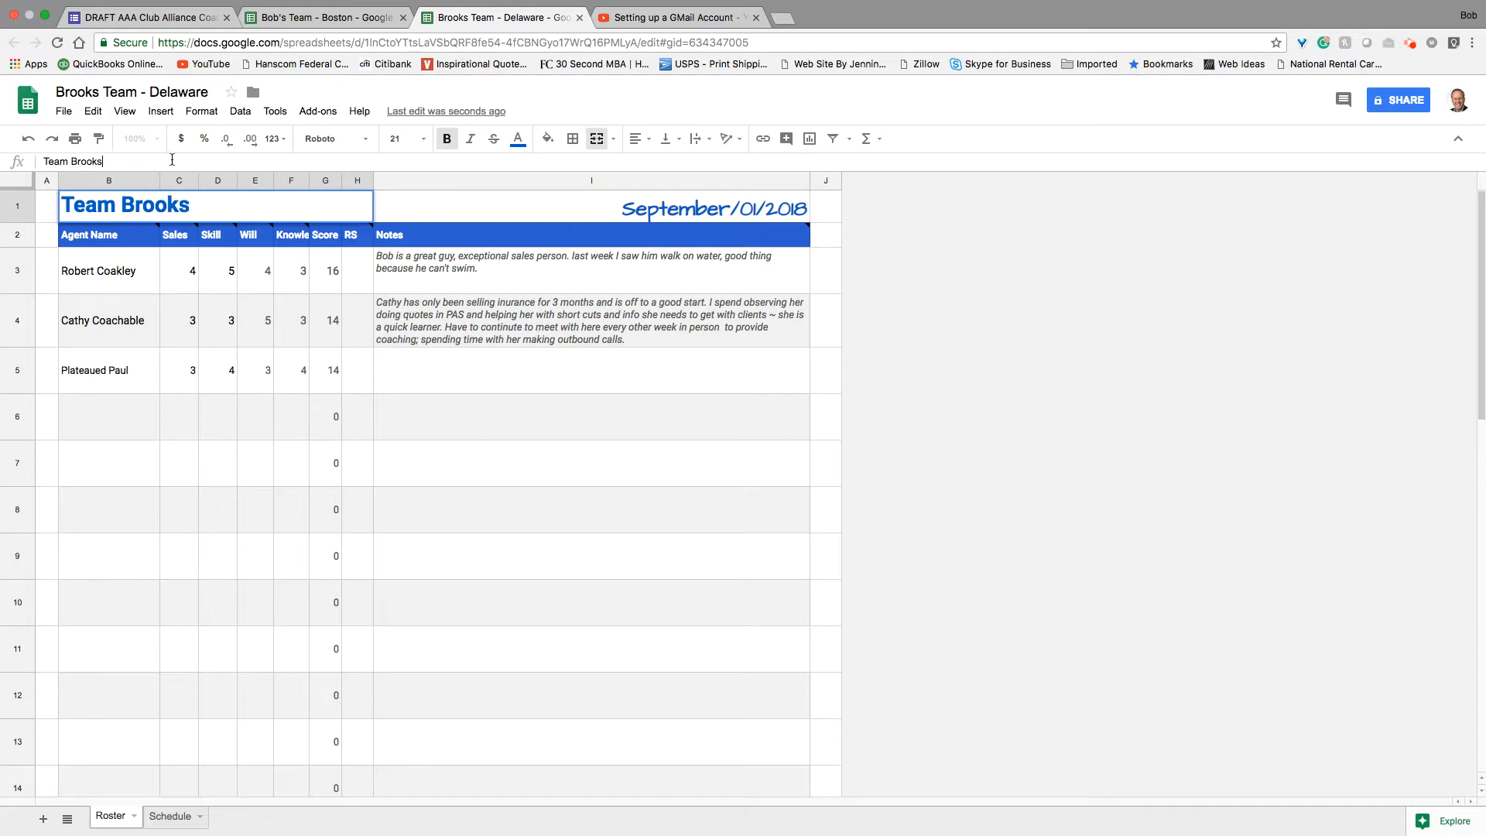
key("Return")
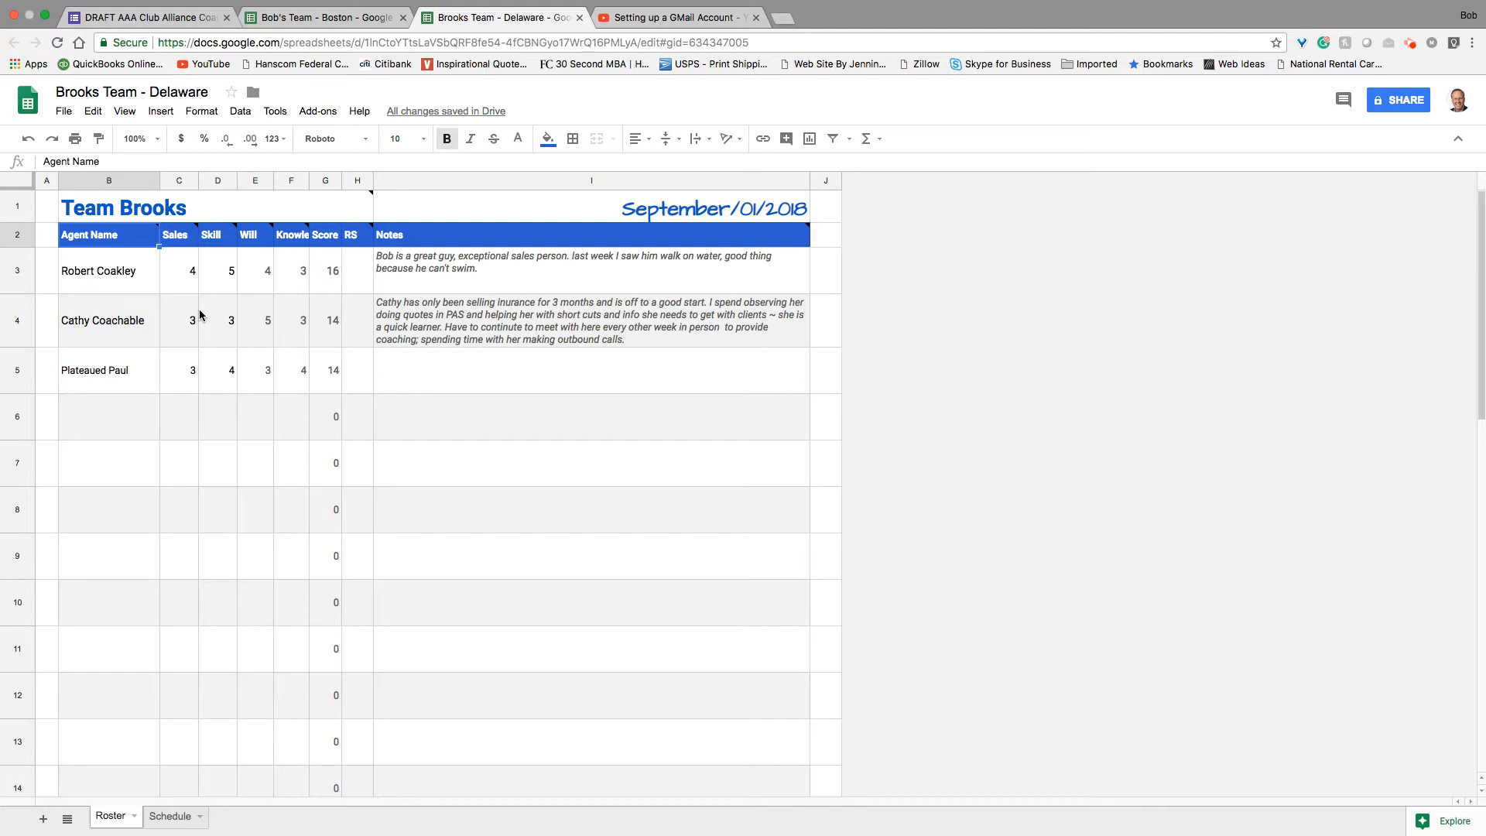
Examine the ranked agent names, the scoring guidance attached to the column headings, and the Notes column.
left_click(100, 282)
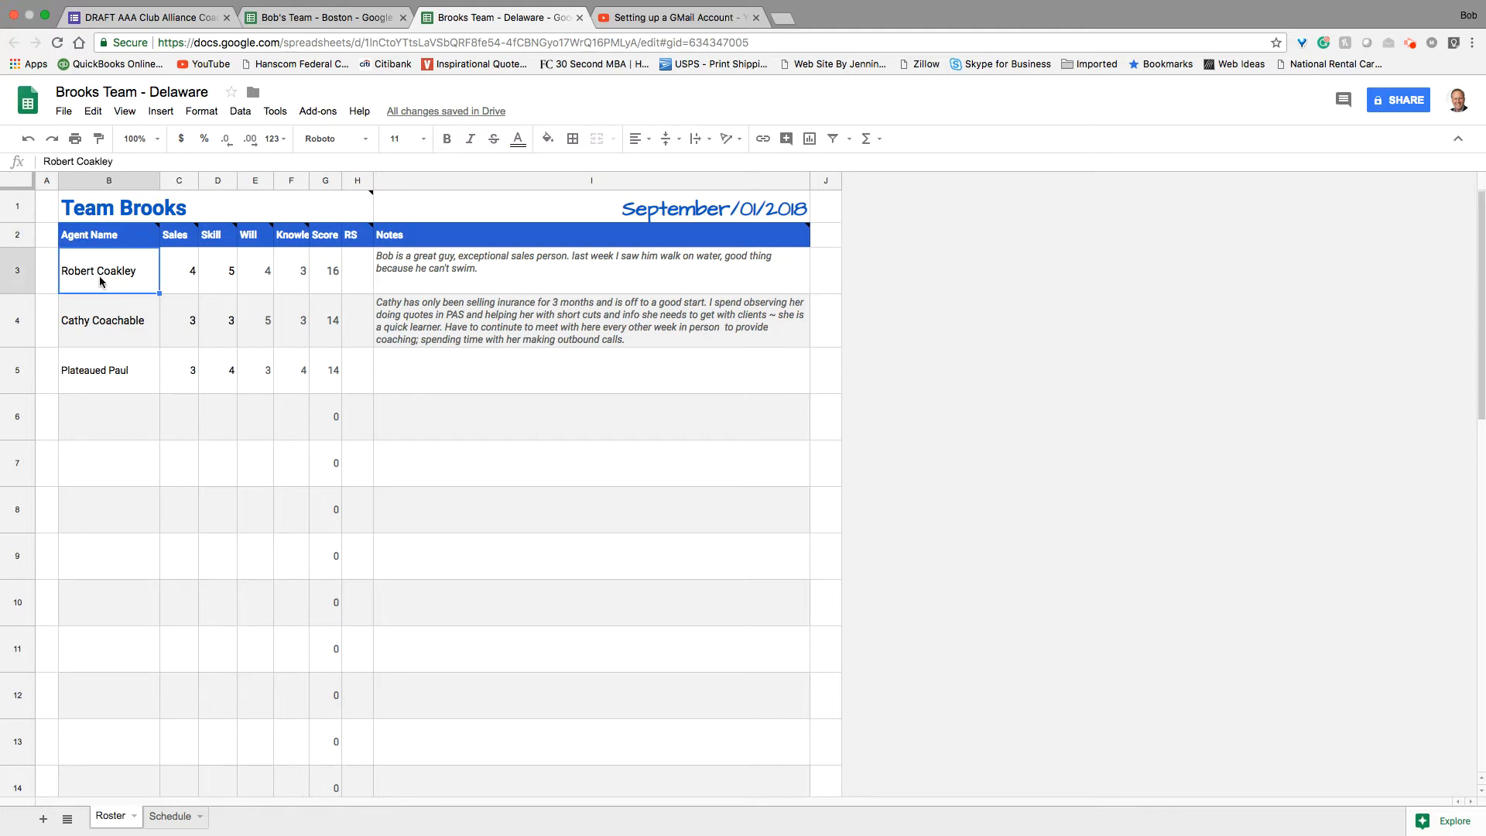
left_click(87, 324)
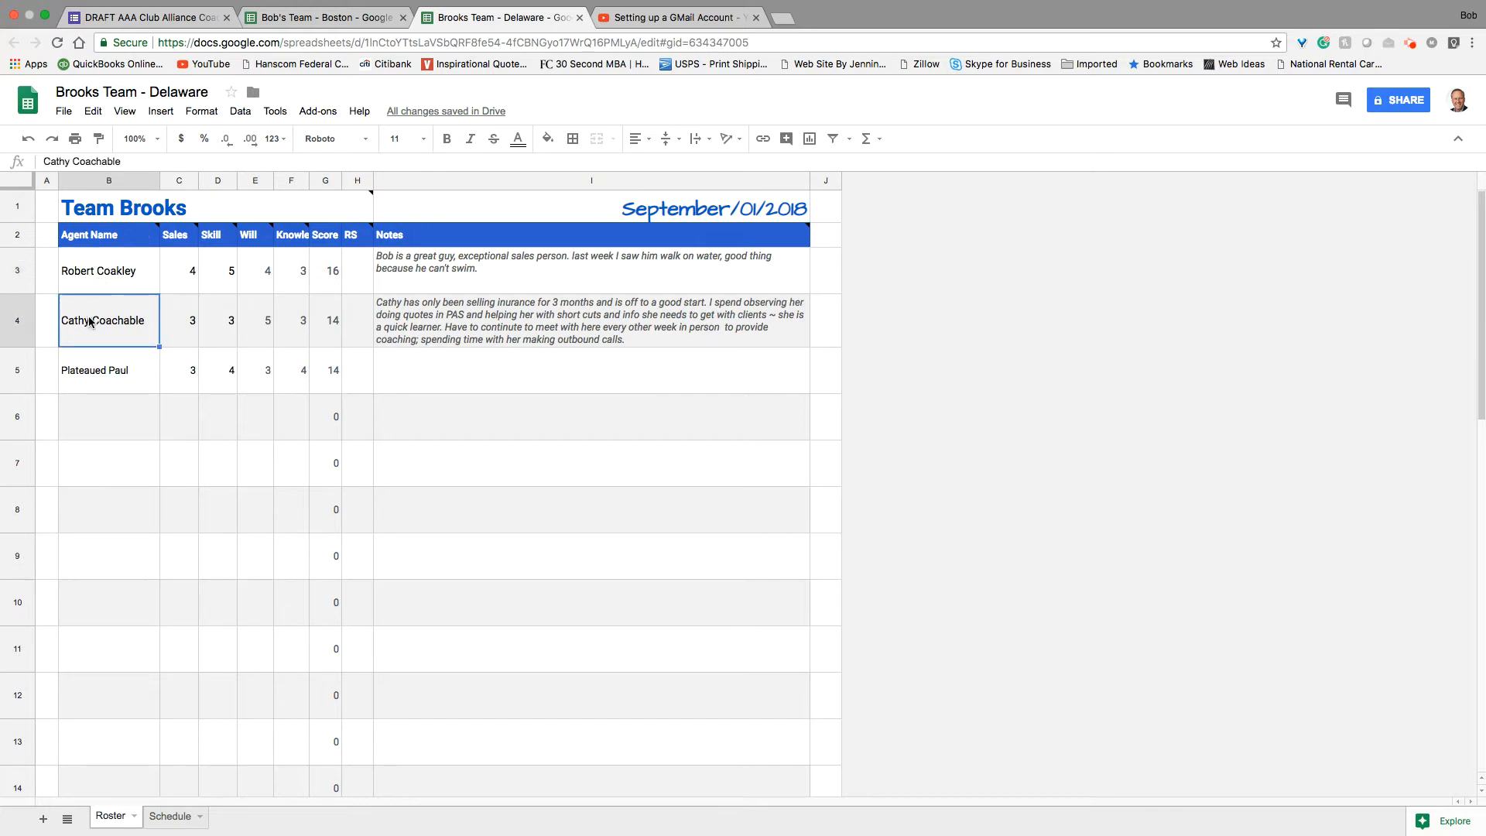
left_click(93, 370)
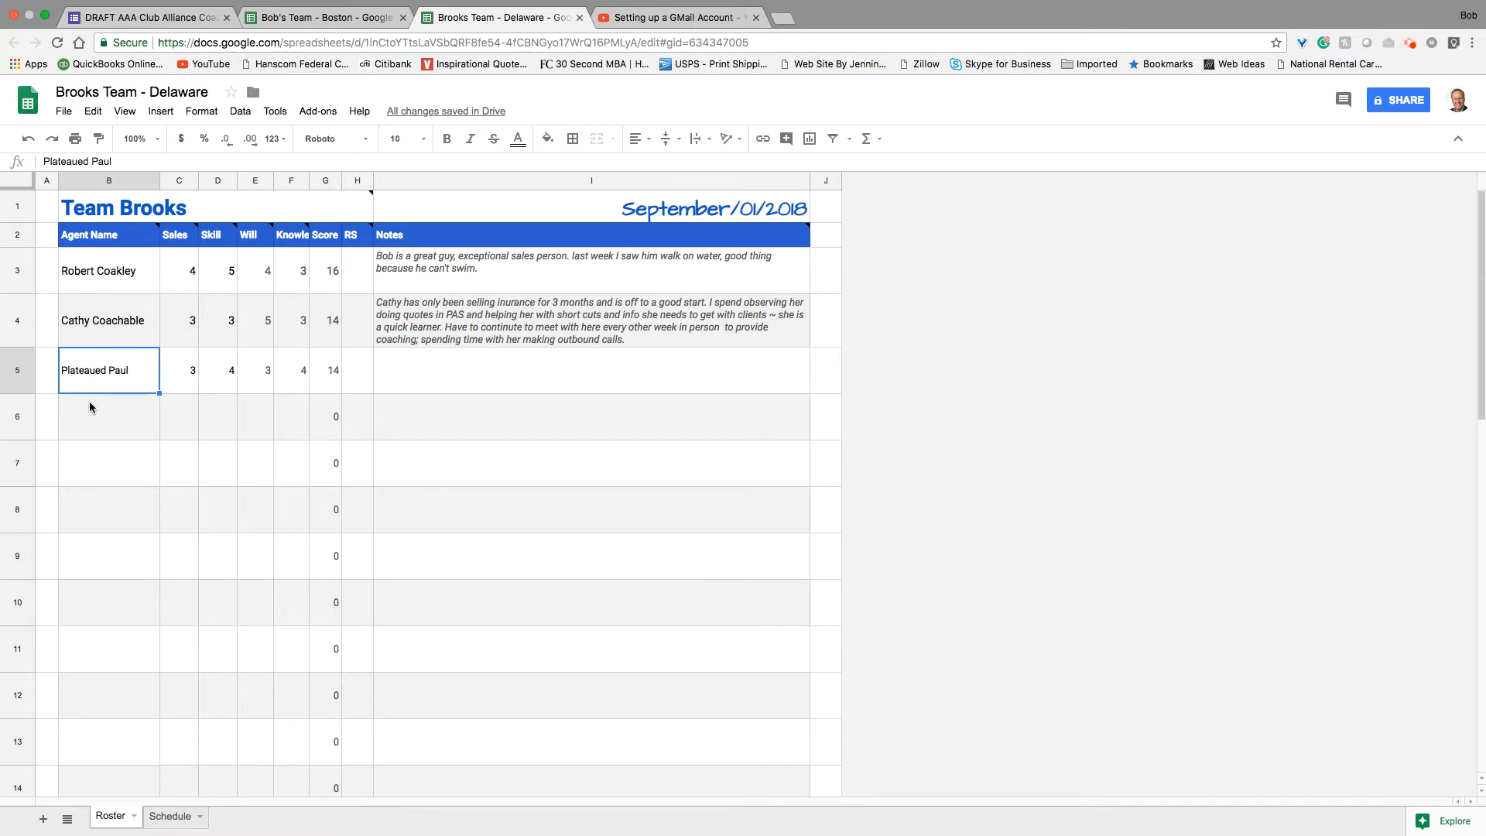
left_click(100, 281)
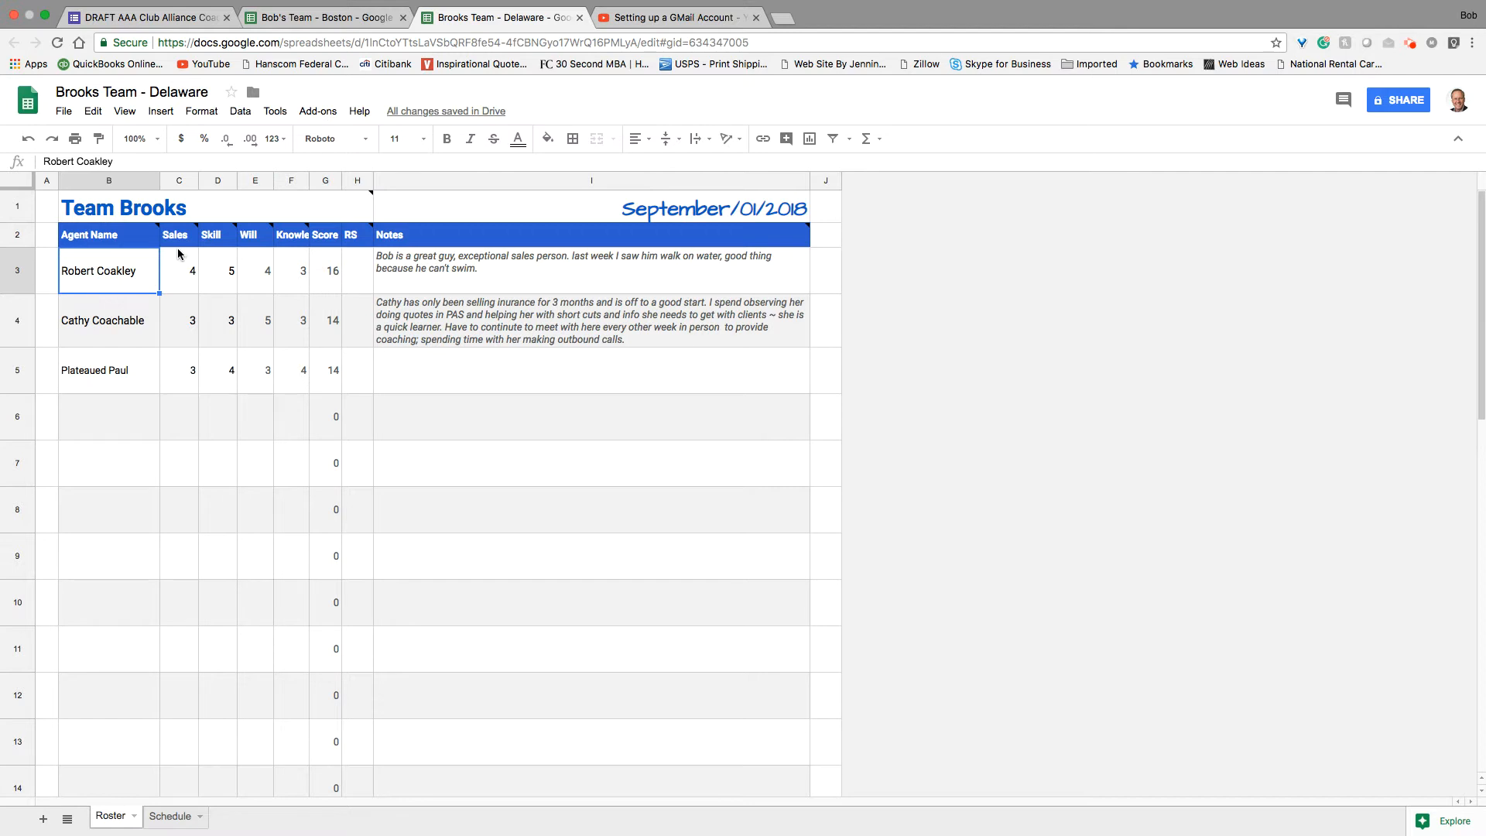
mouse_move(184, 238)
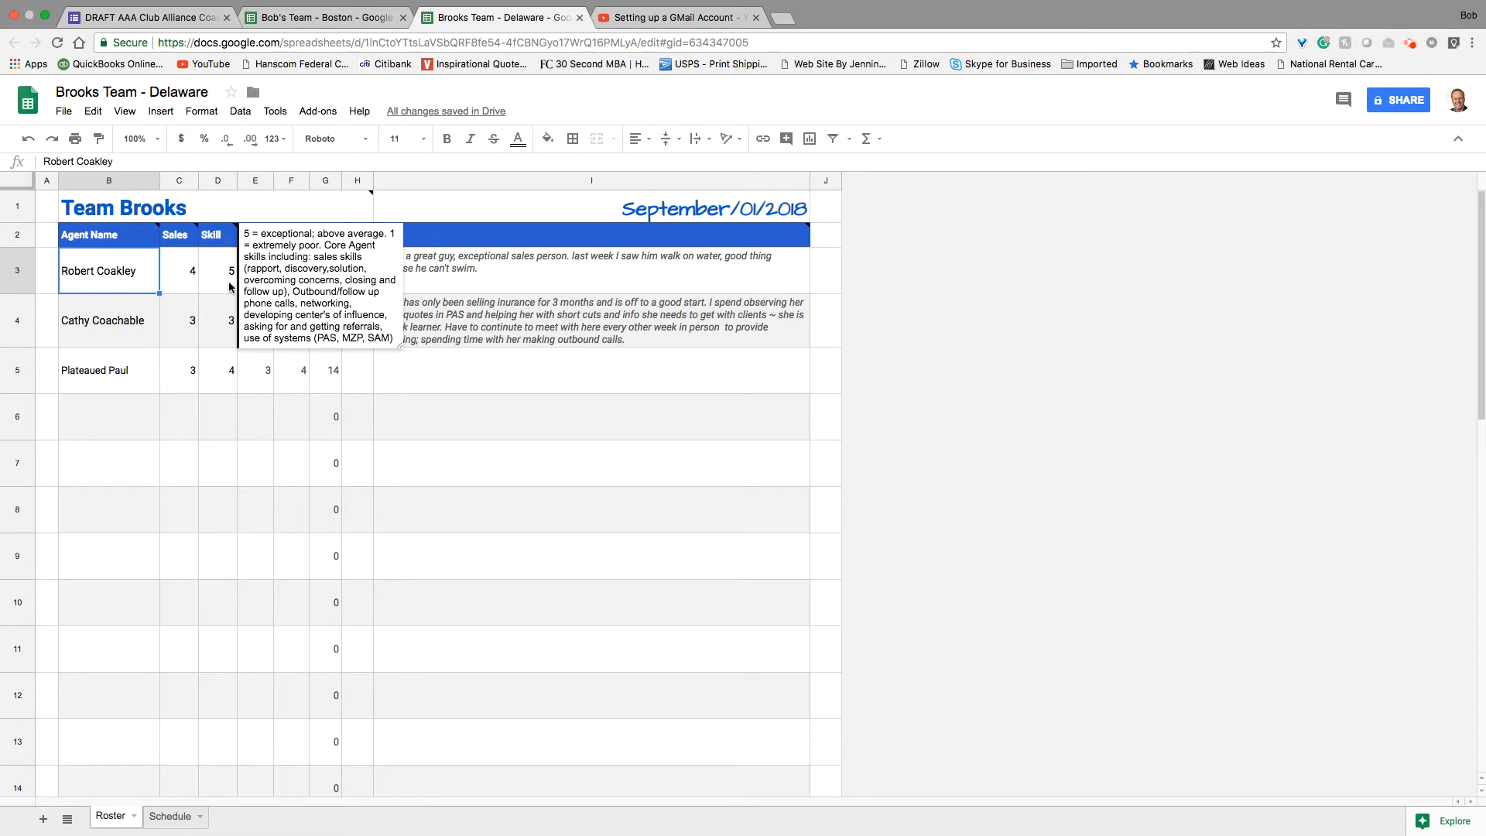
left_click(263, 373)
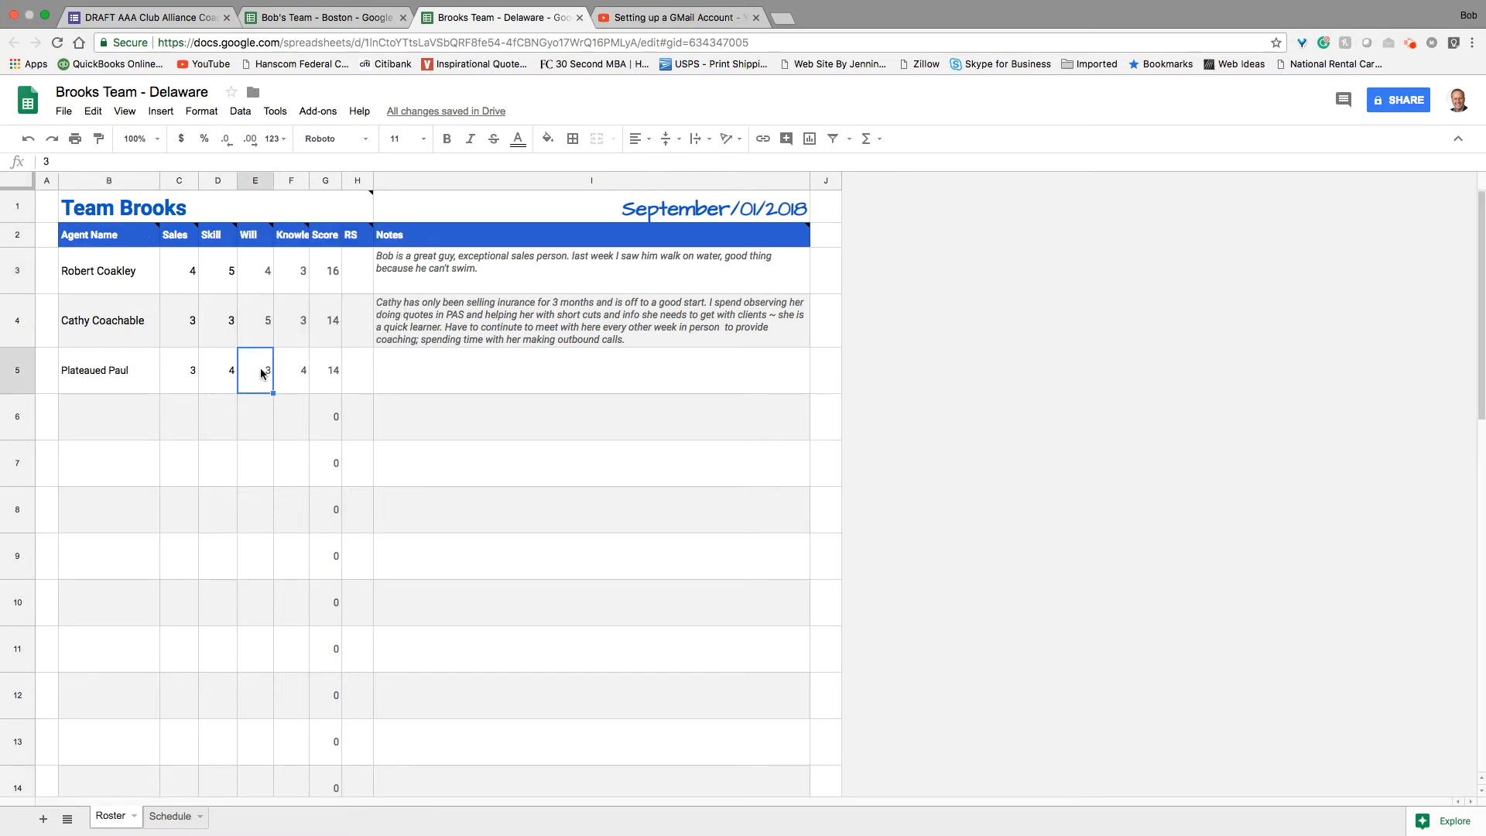
mouse_move(253, 243)
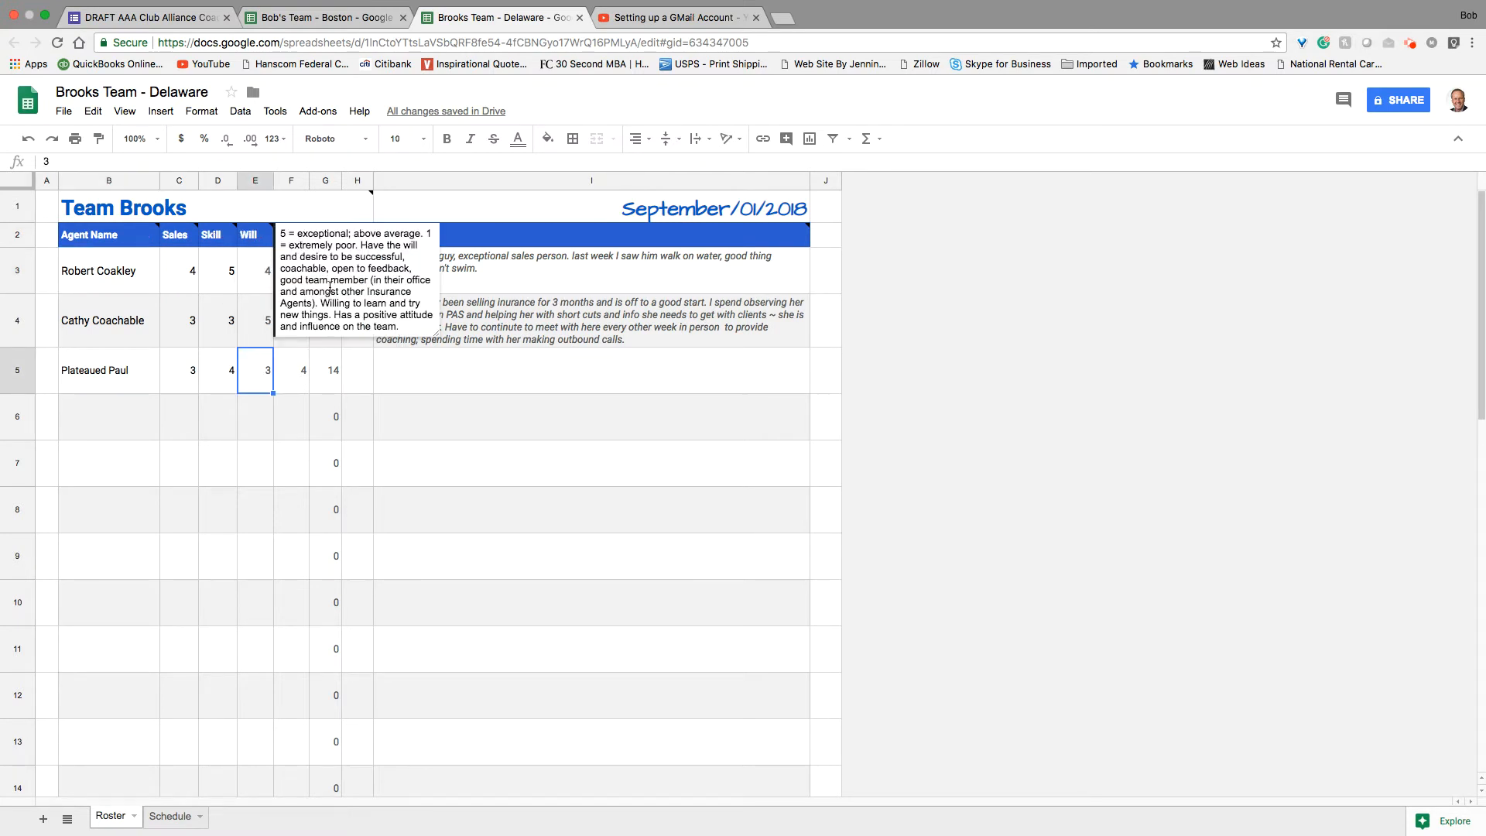
left_click(294, 215)
left_click(294, 236)
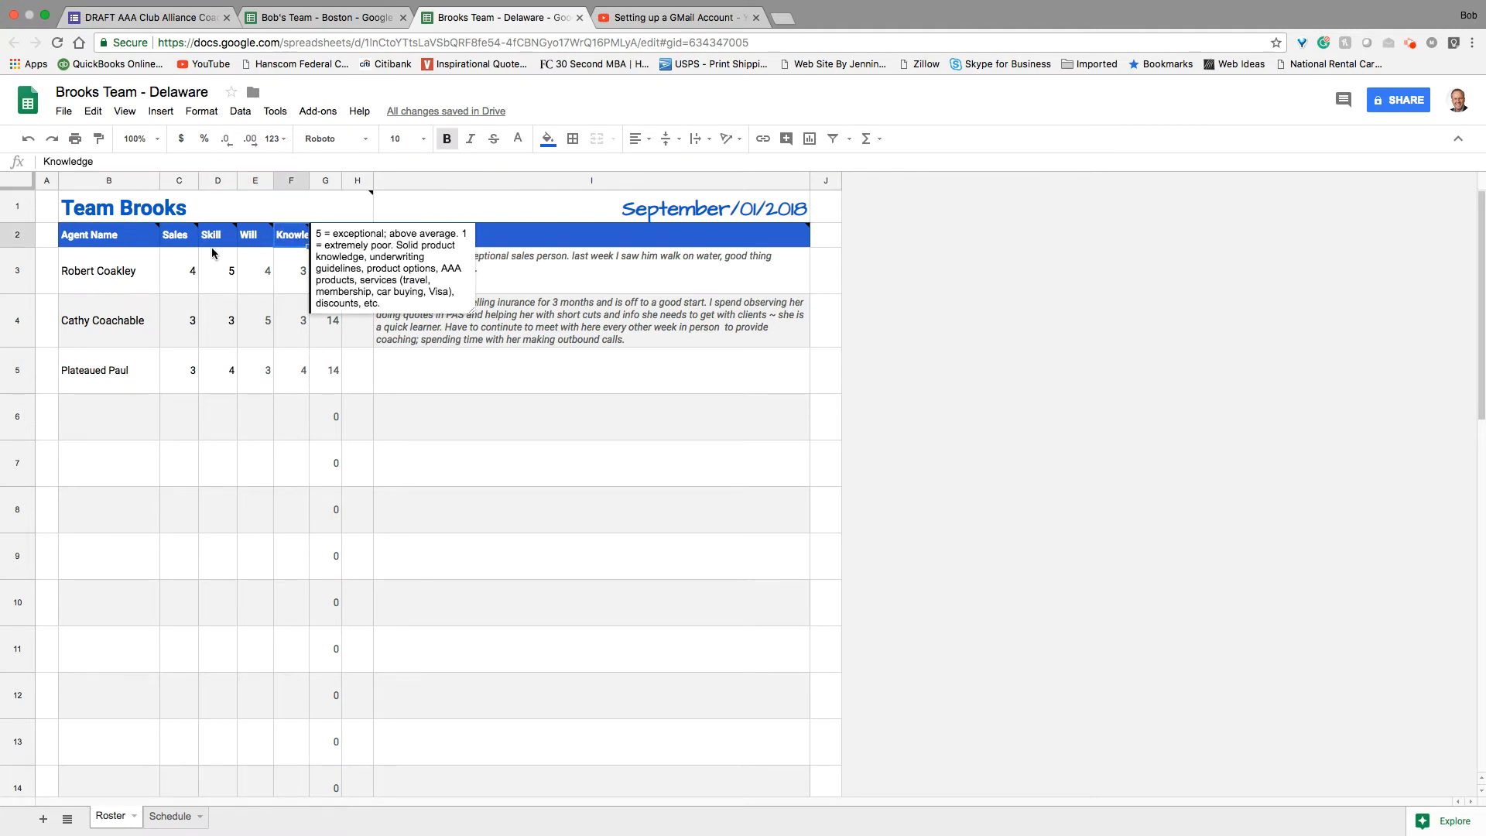
mouse_move(215, 247)
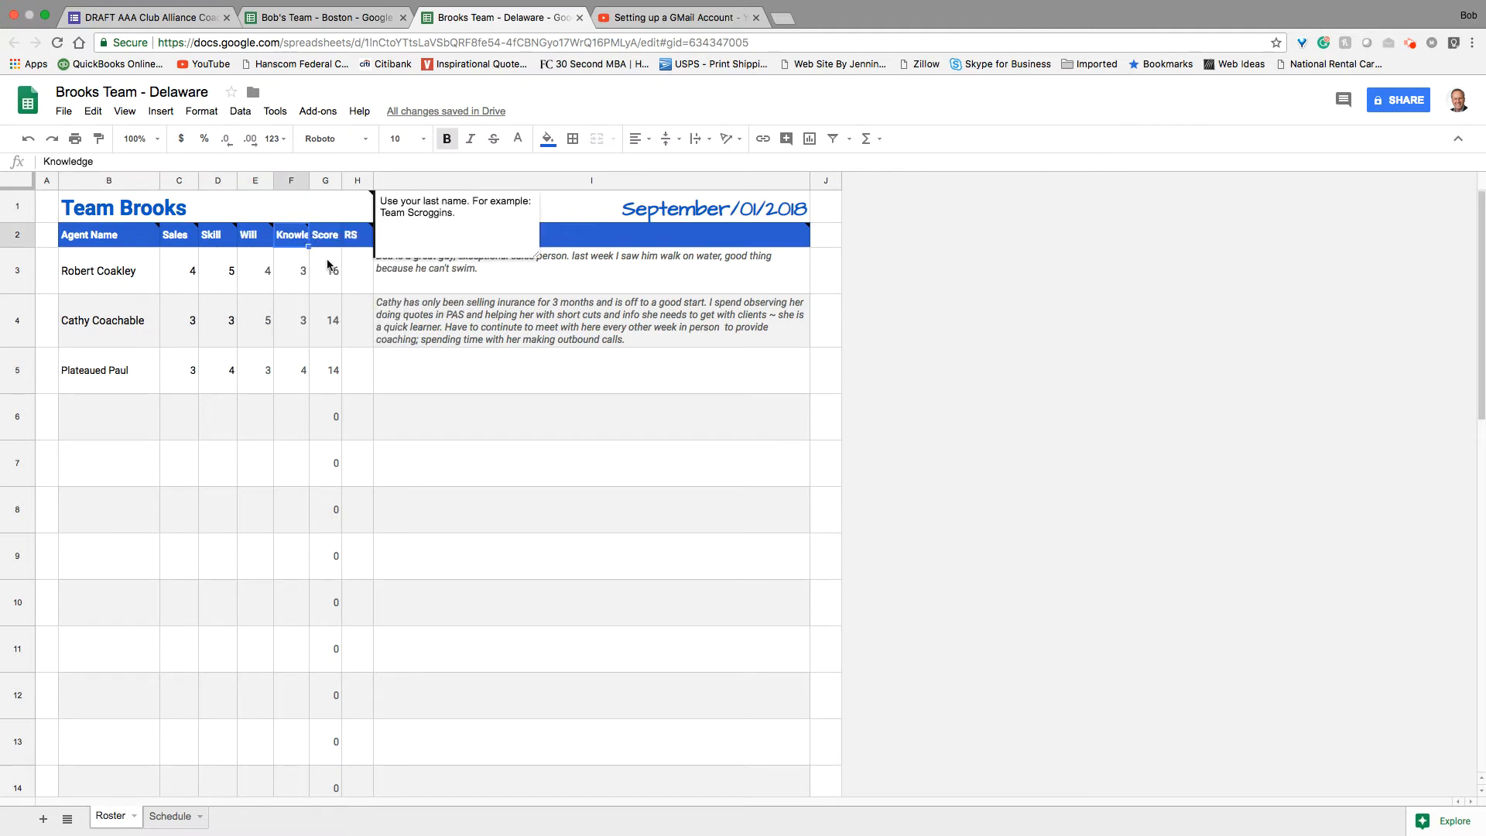
mouse_move(357, 245)
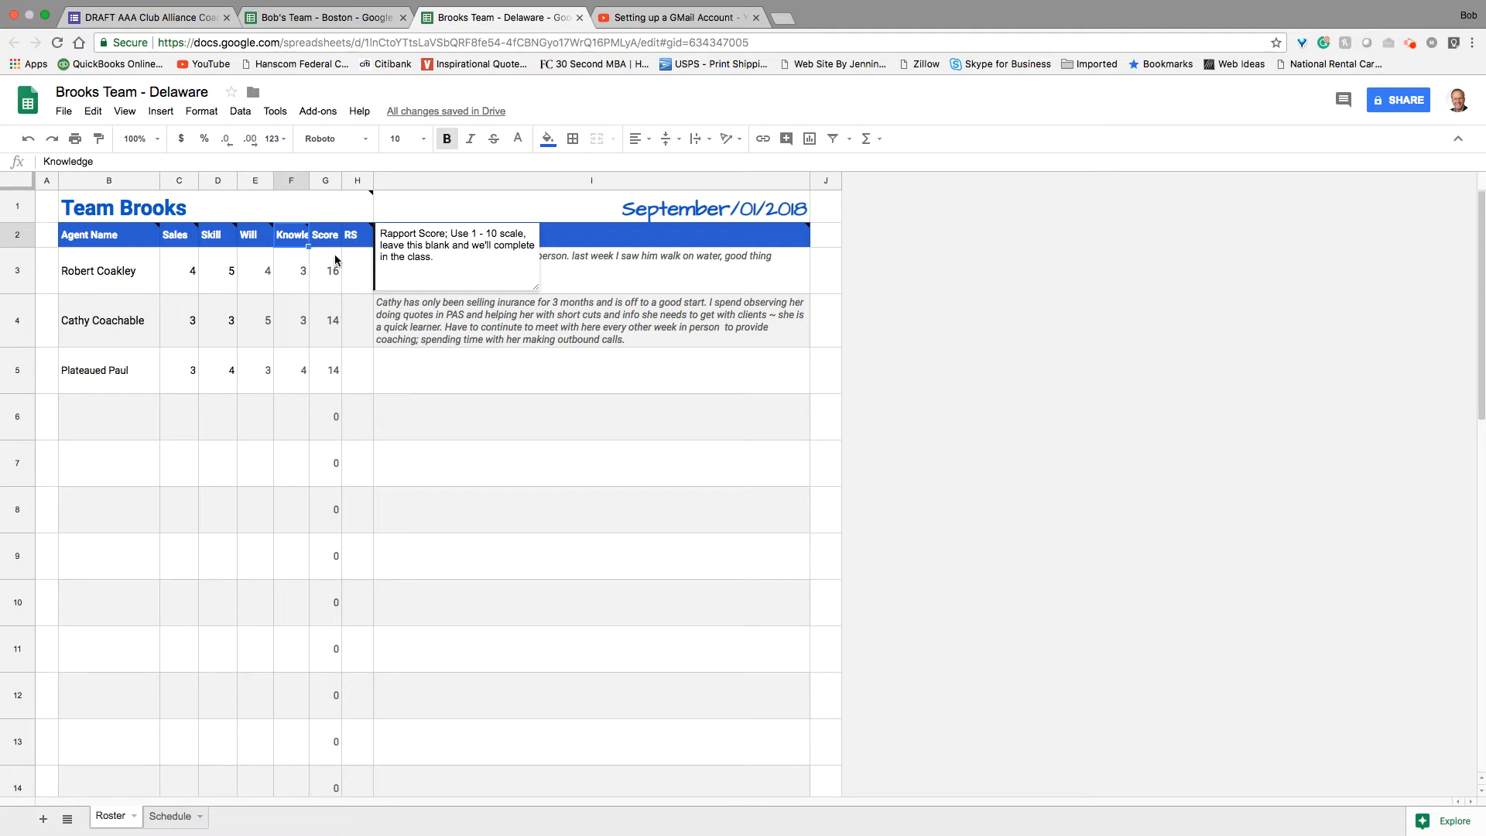
left_click(613, 275)
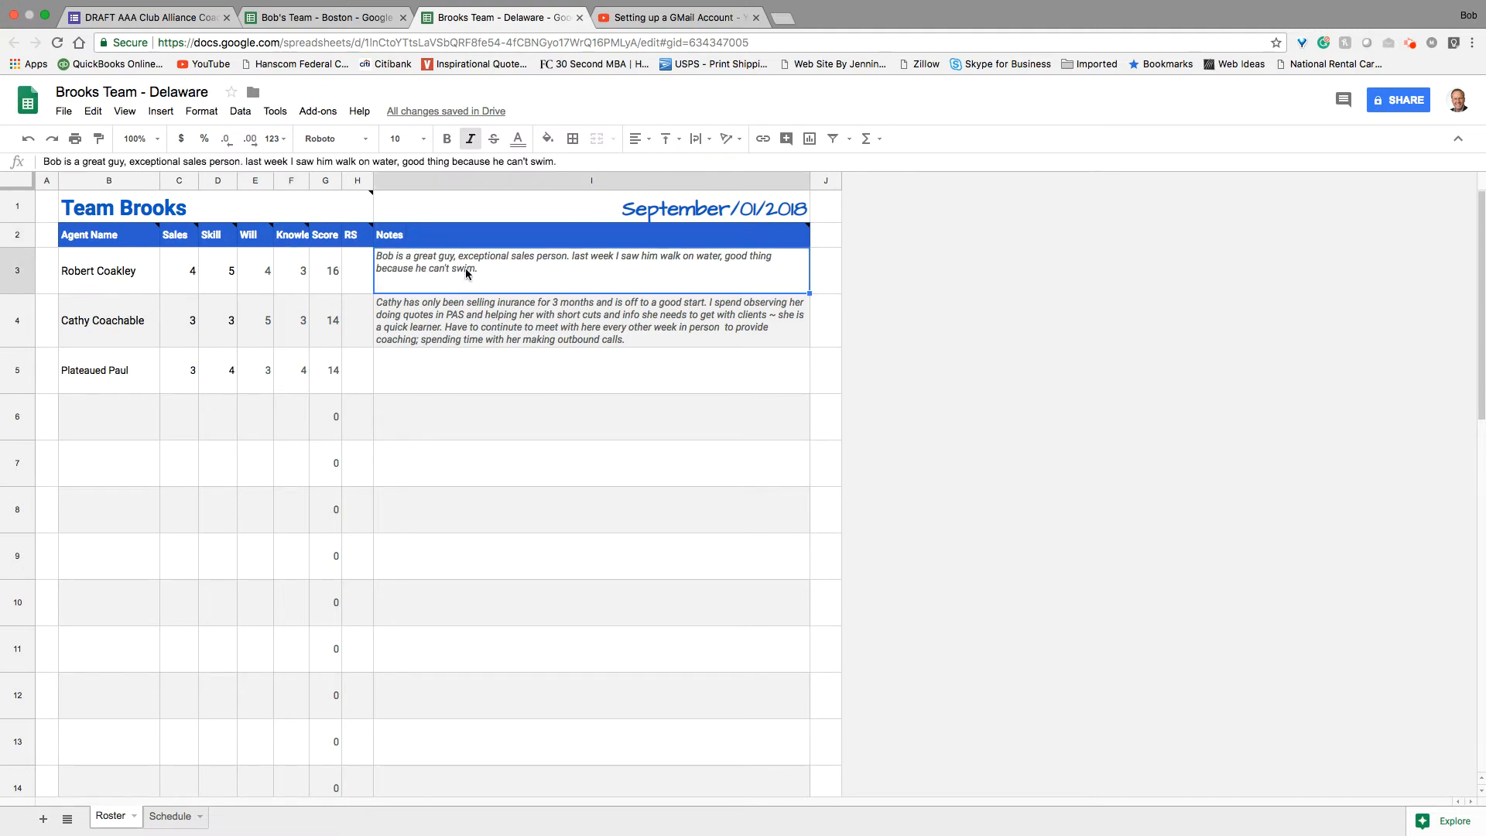
left_click(419, 243)
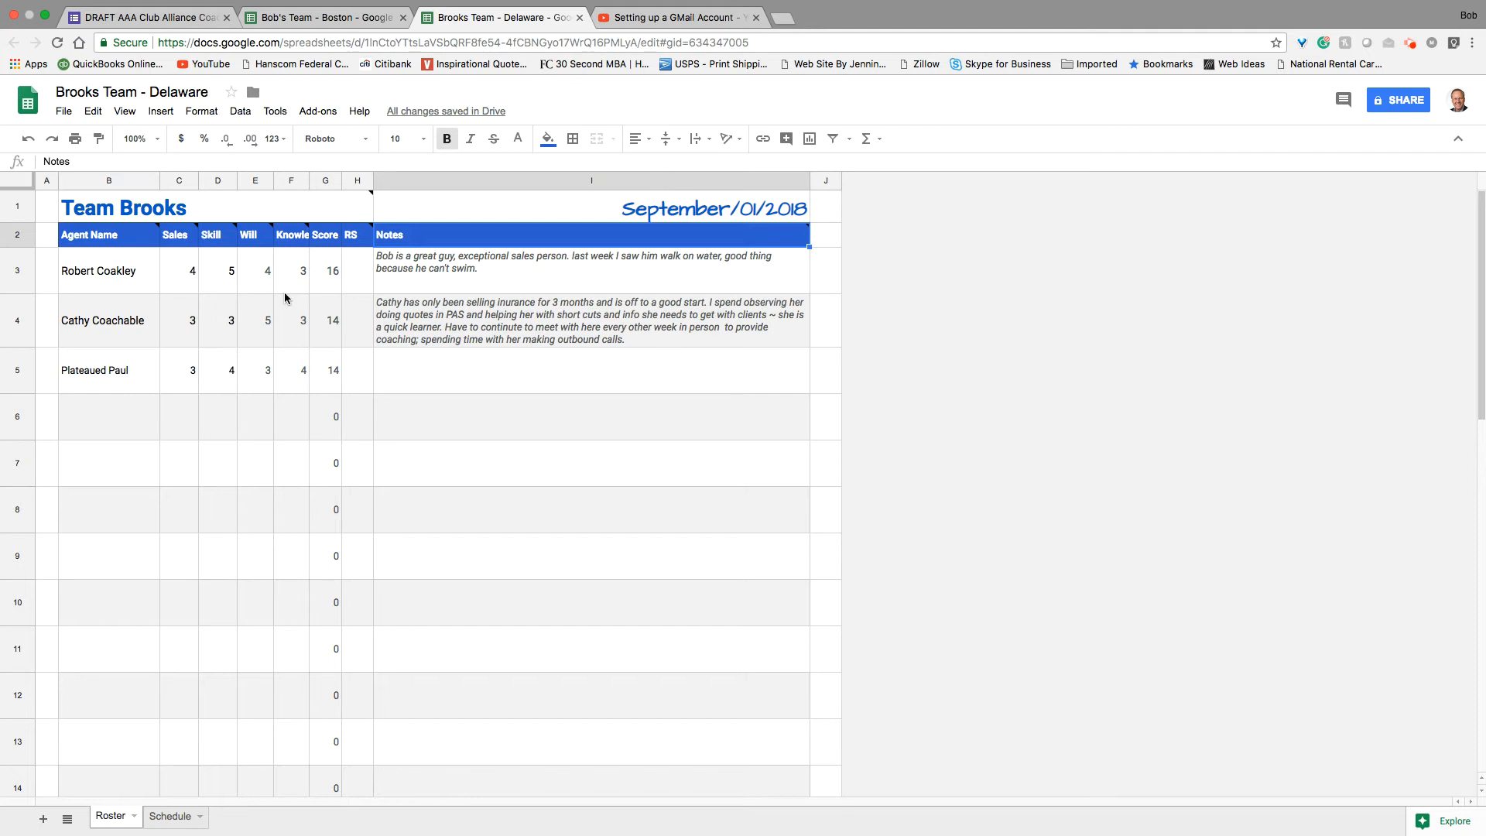
Increase the height of row 4 to about double, leaving extra writing space below the agent's notes.
left_click(19, 345)
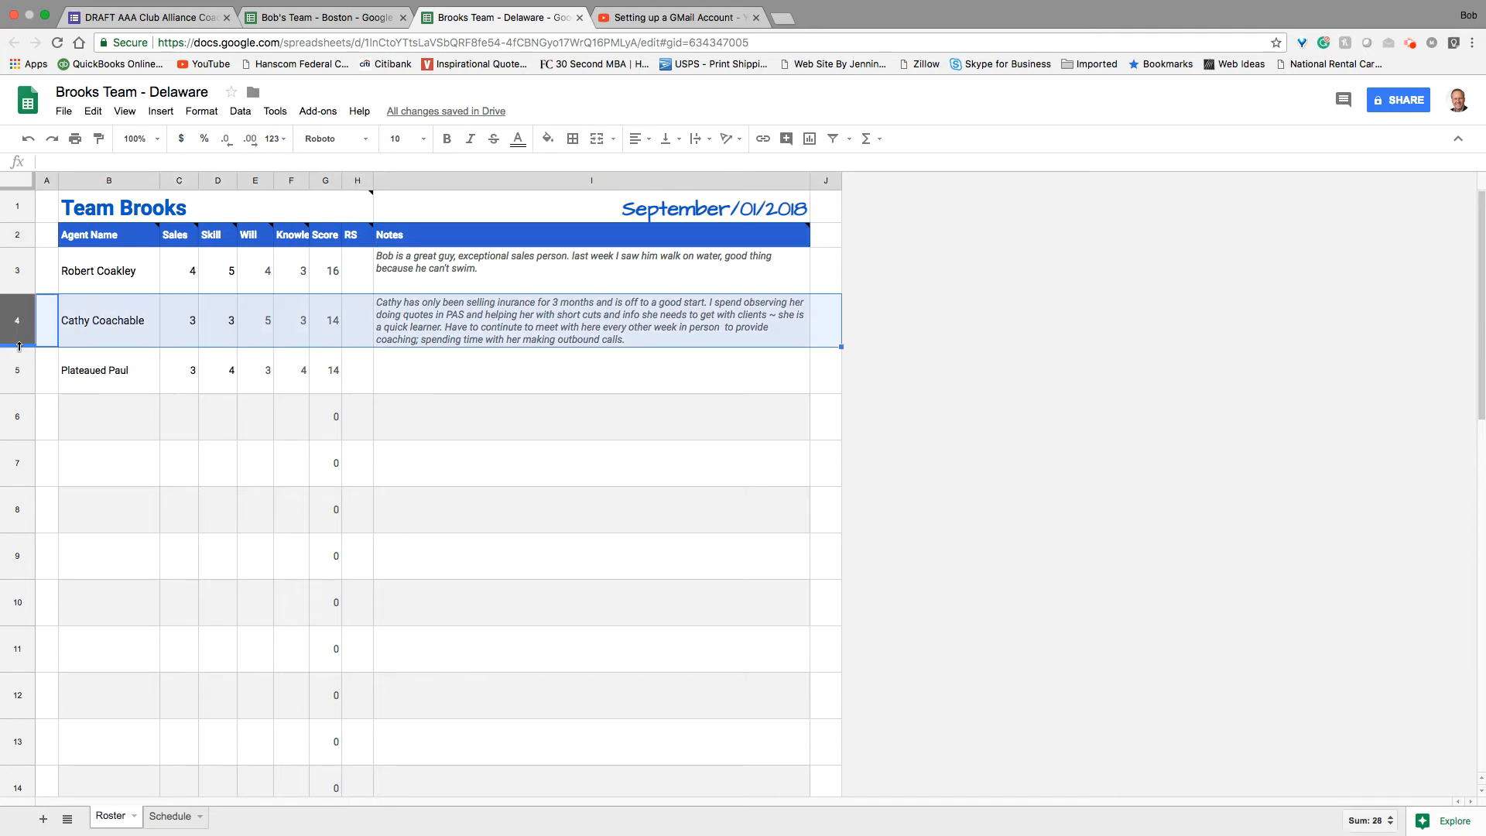
left_click_drag(20, 346, 21, 380)
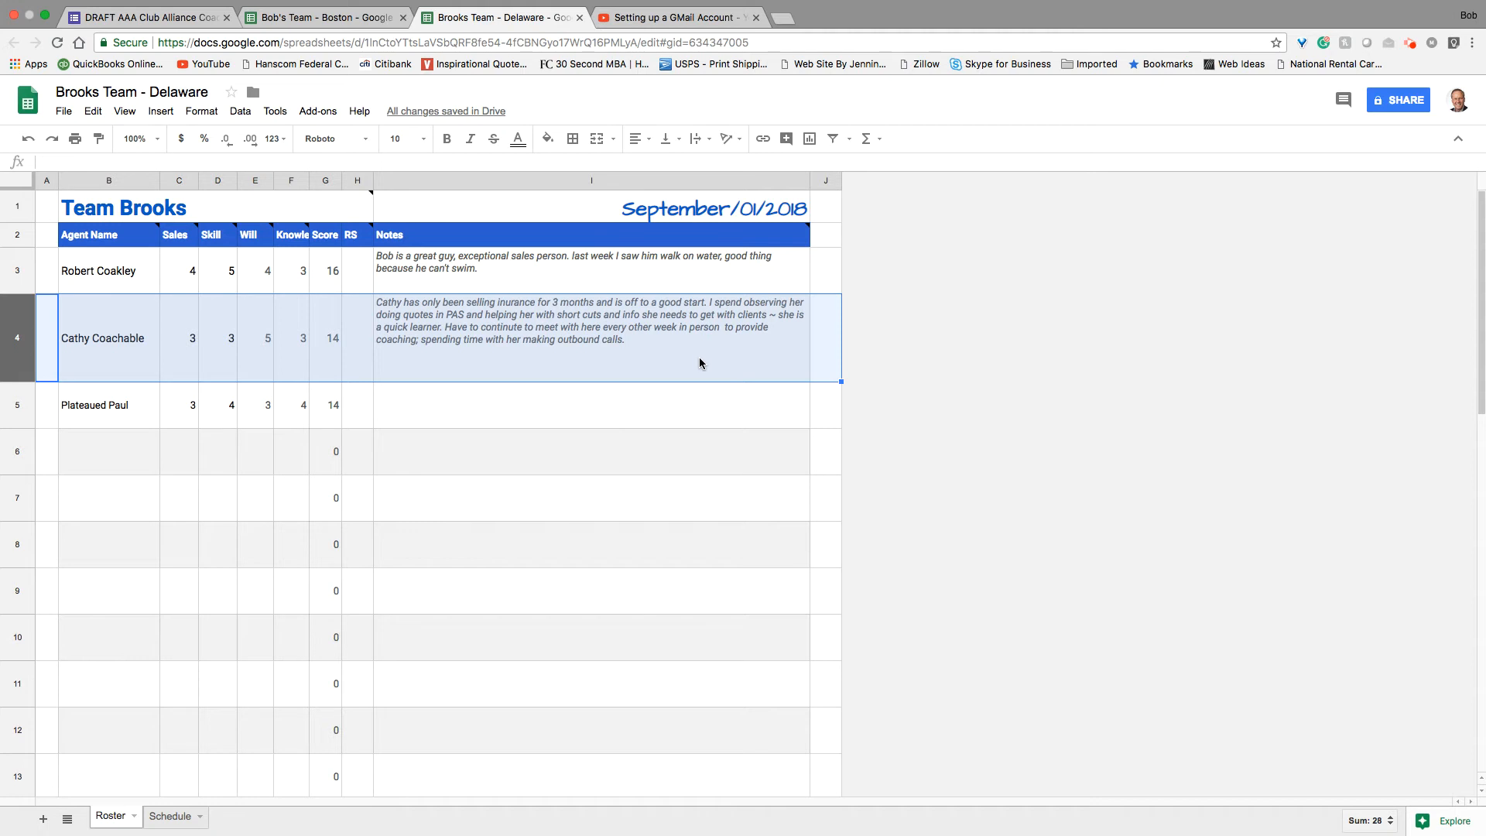
scroll(698, 363, "down", 1)
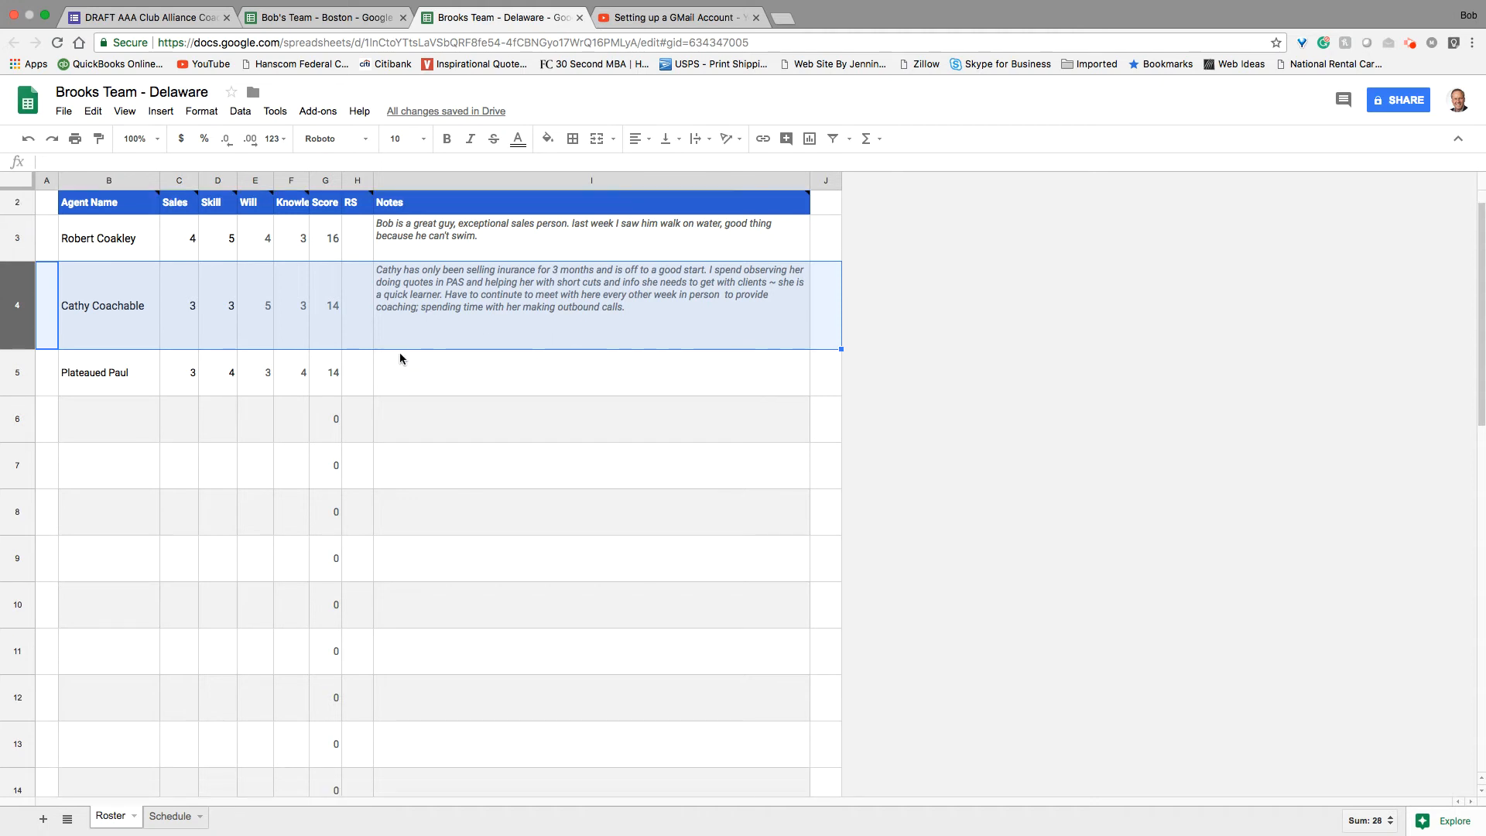
left_click(10, 332)
left_click_drag(13, 338, 13, 366)
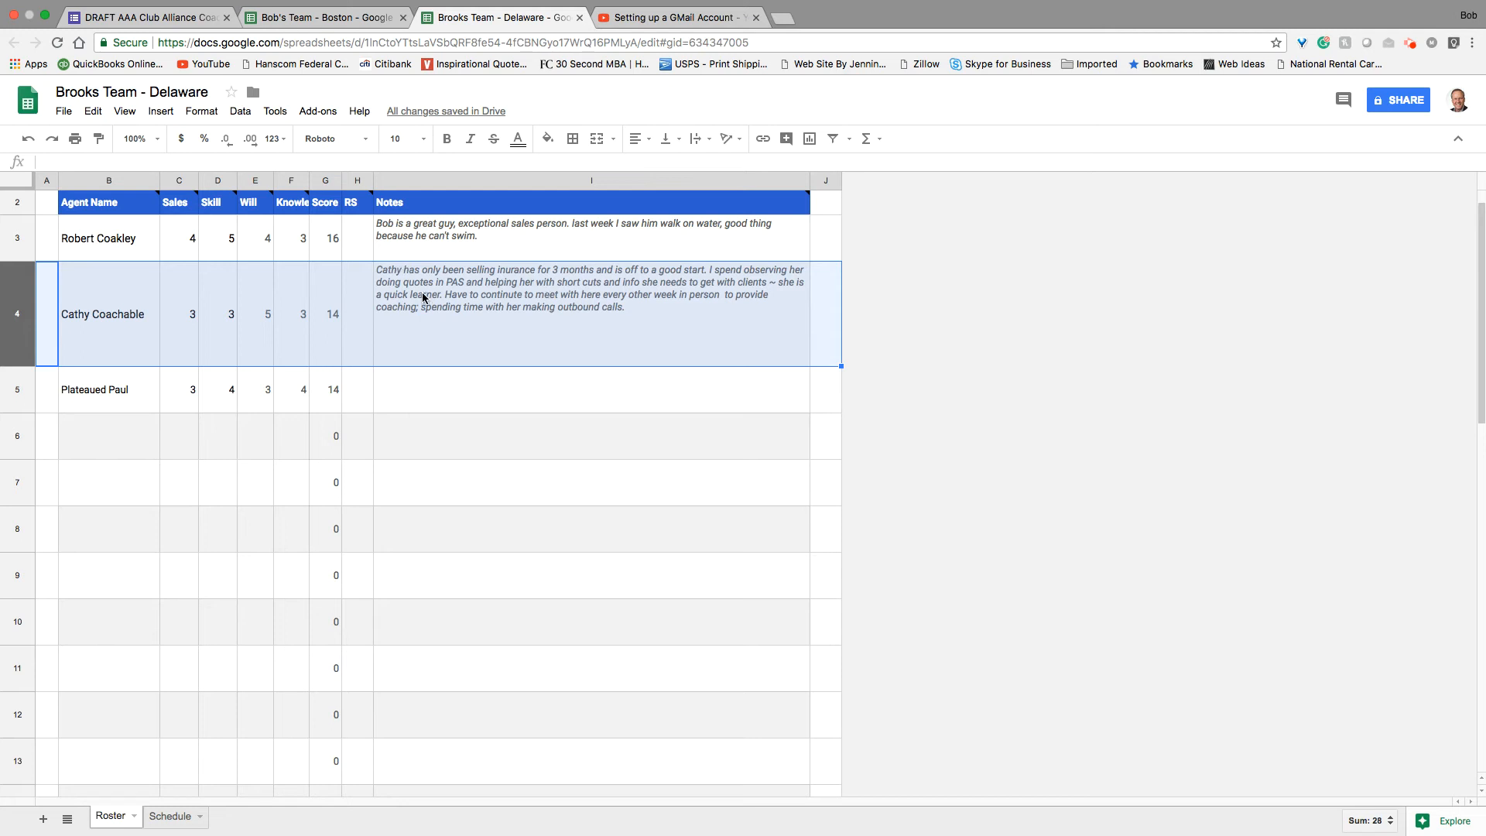
Preview all pages of the current sheet's printout, continue to the print dialog, and switch back to the form.
left_click(64, 112)
left_click(93, 500)
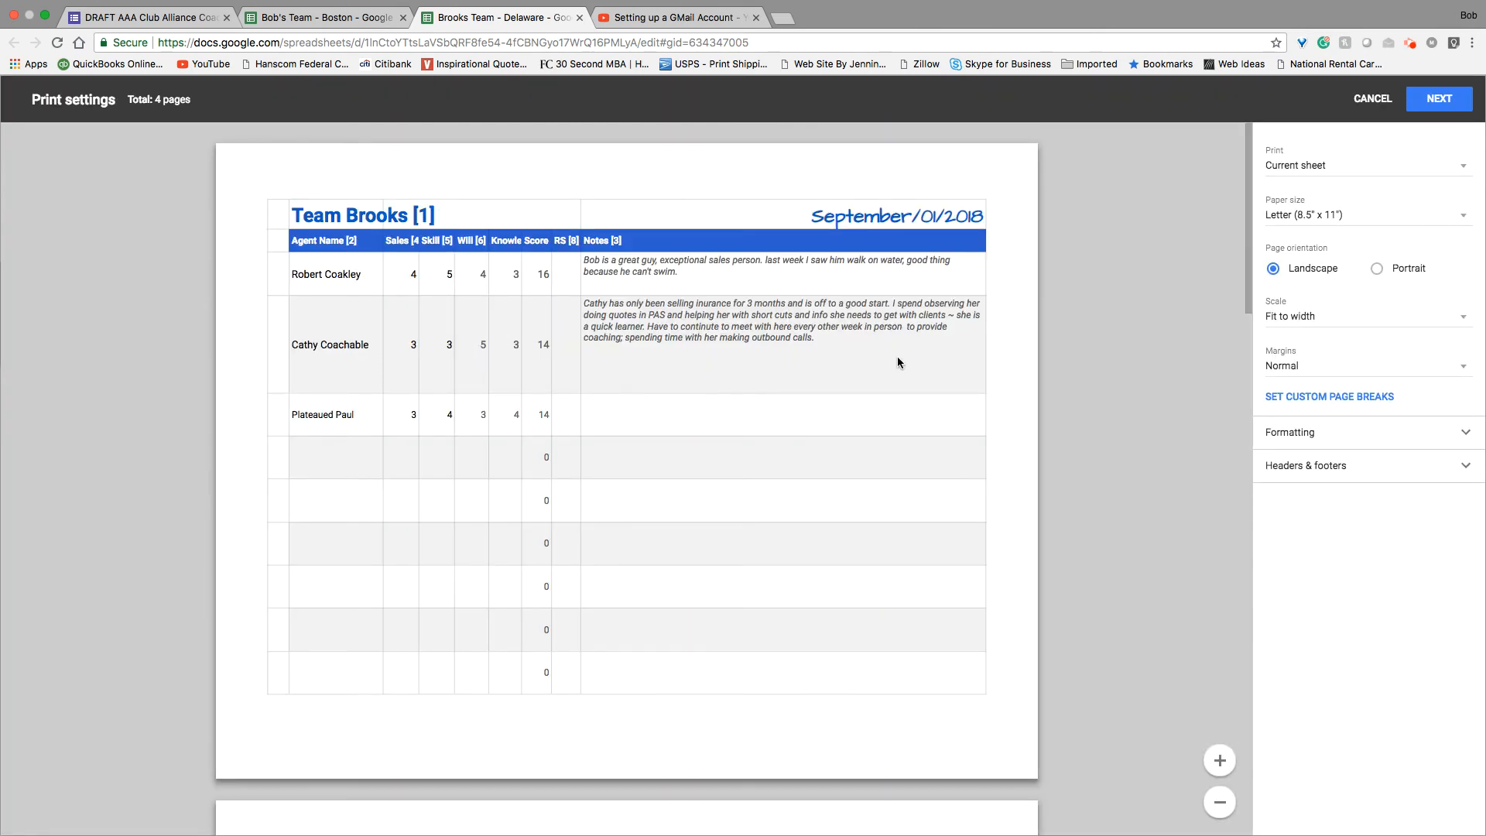
scroll(577, 522, "down", 15)
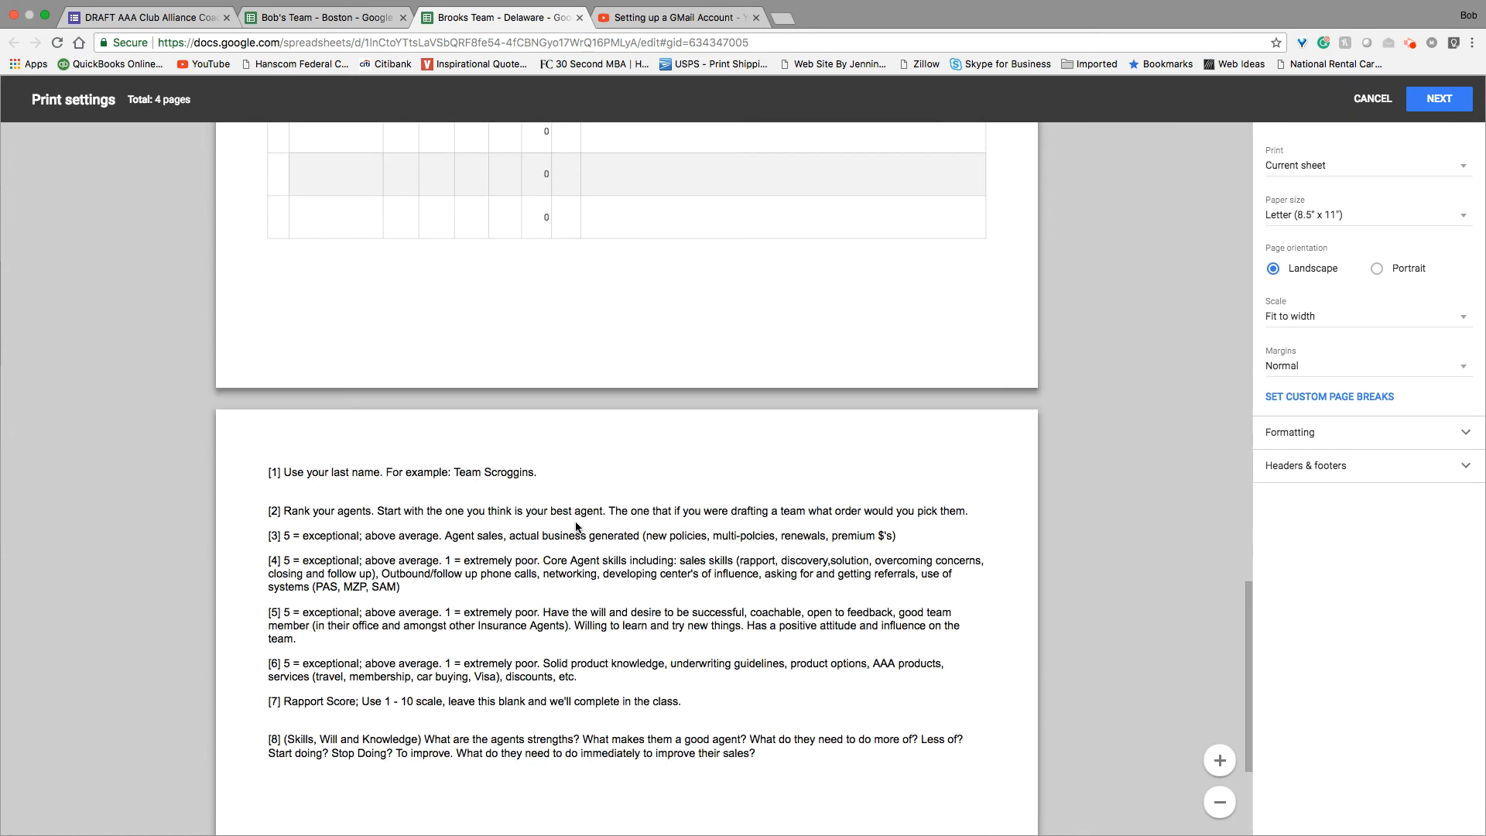
scroll(575, 520, "up", 5)
scroll(574, 526, "up", 3)
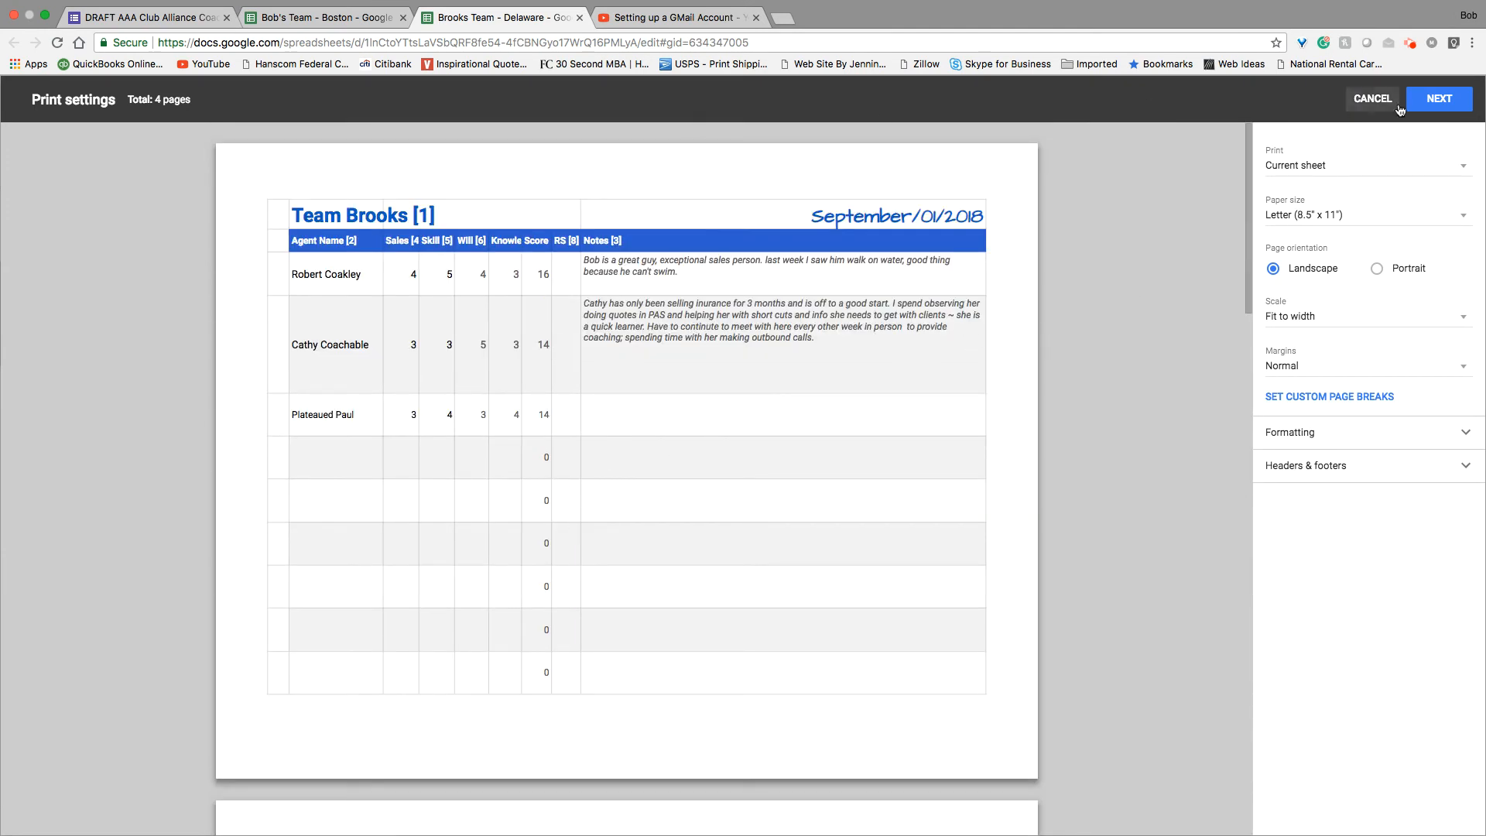
left_click(1436, 100)
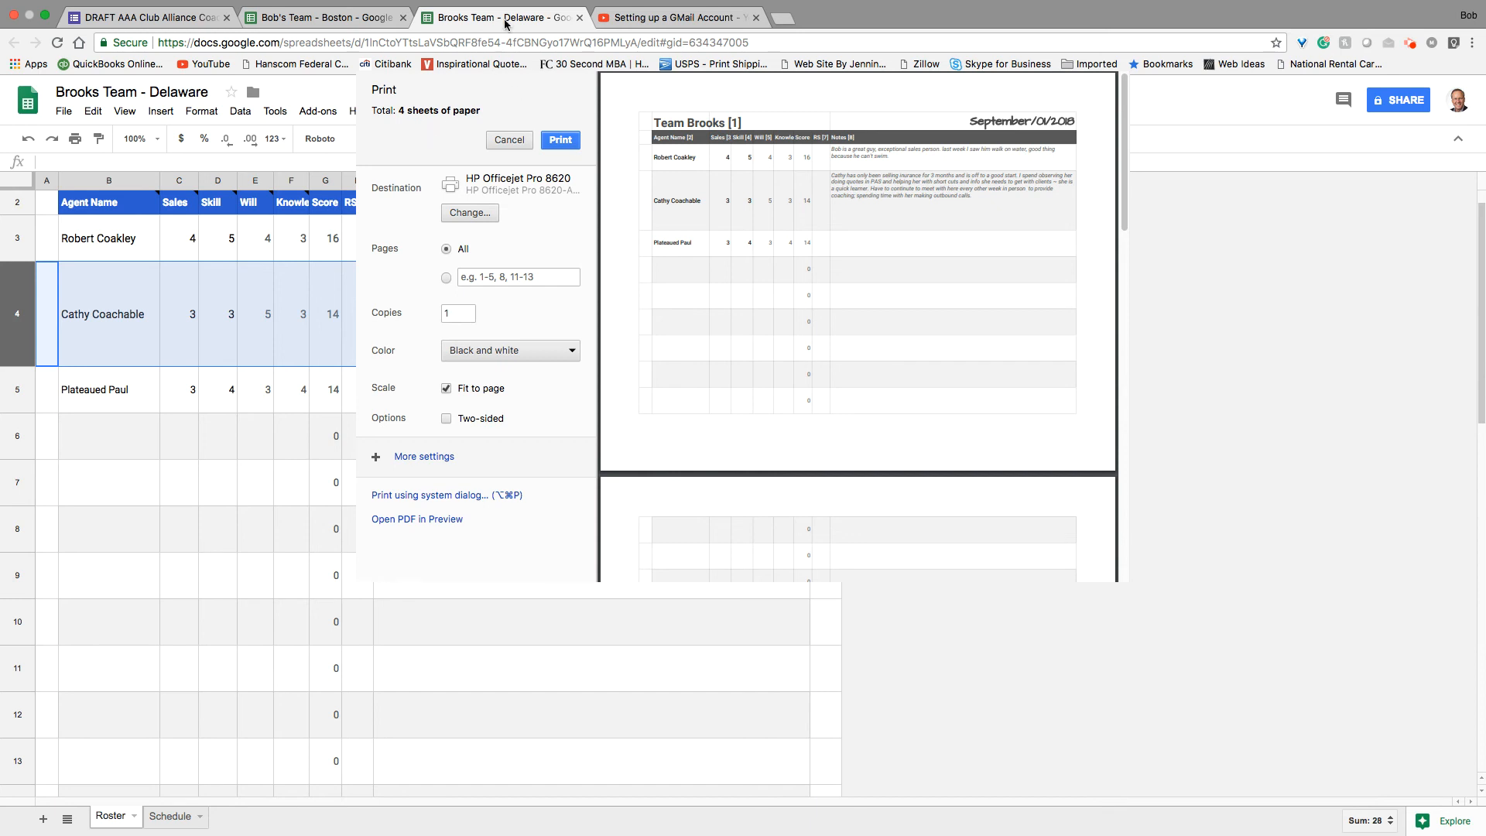
left_click(168, 23)
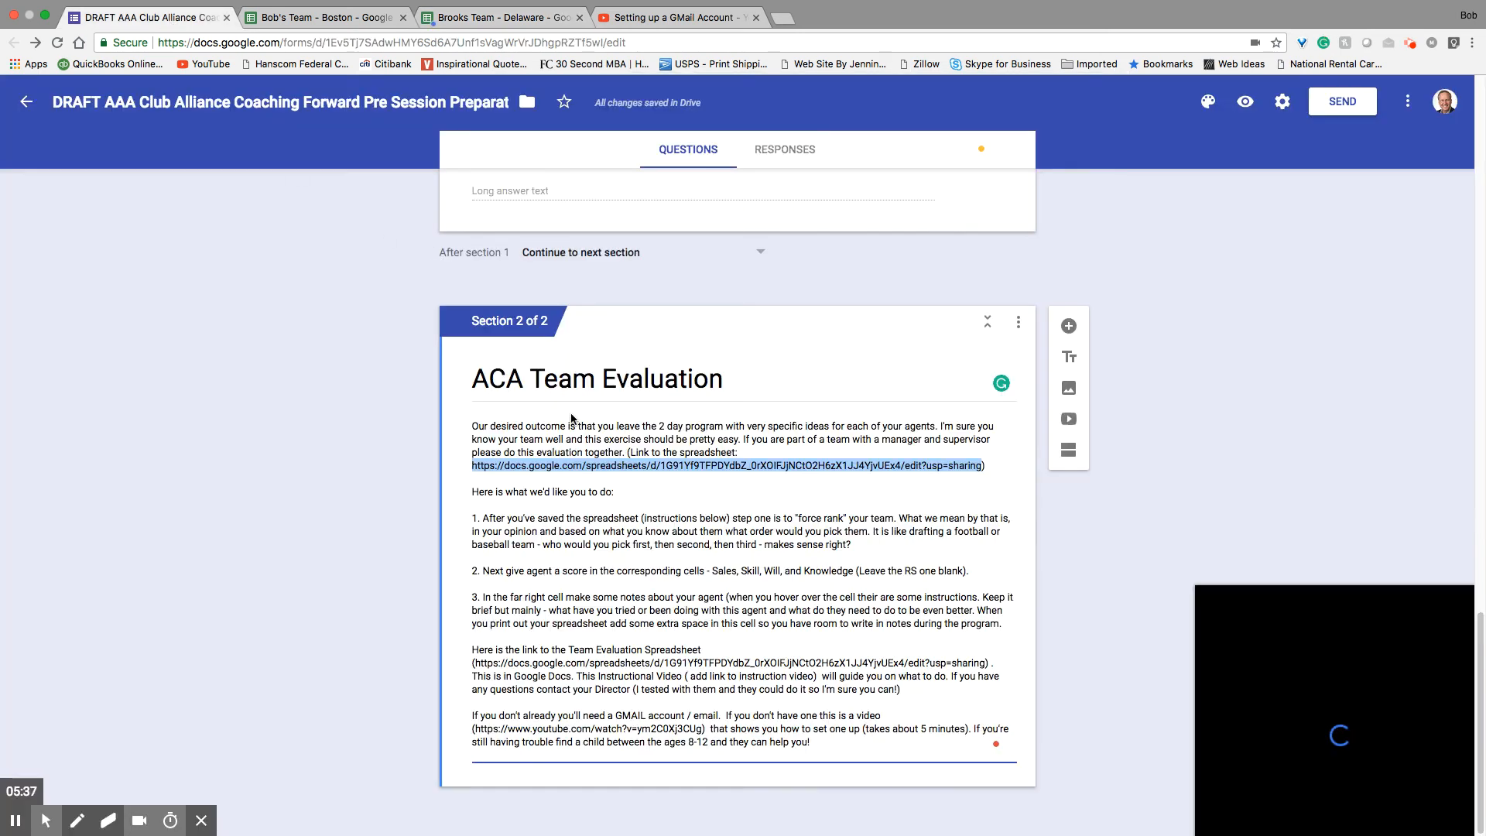